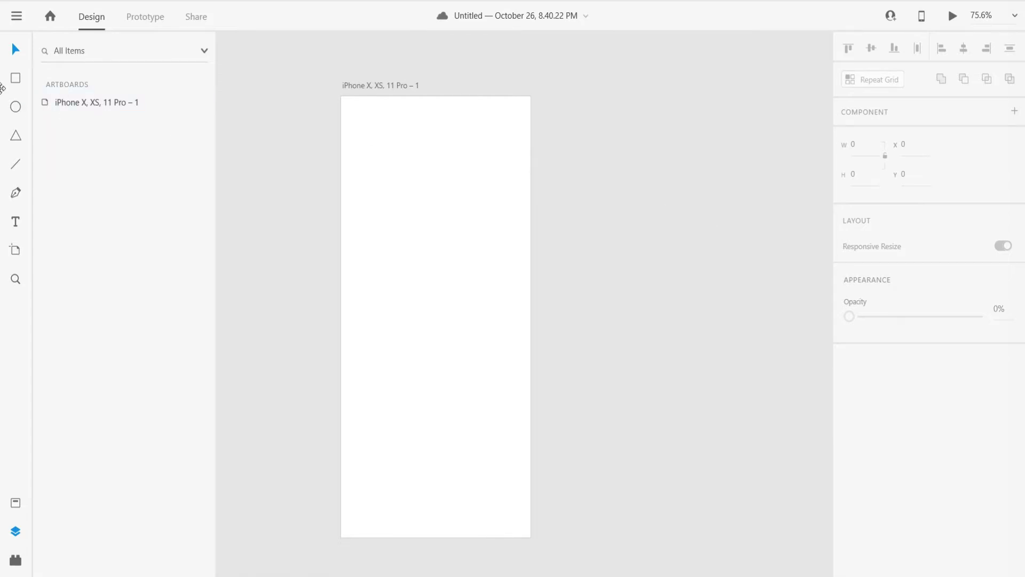
Draw a borderless rectangle over the whole artboard and fill it pink #FC8989.
click(15, 79)
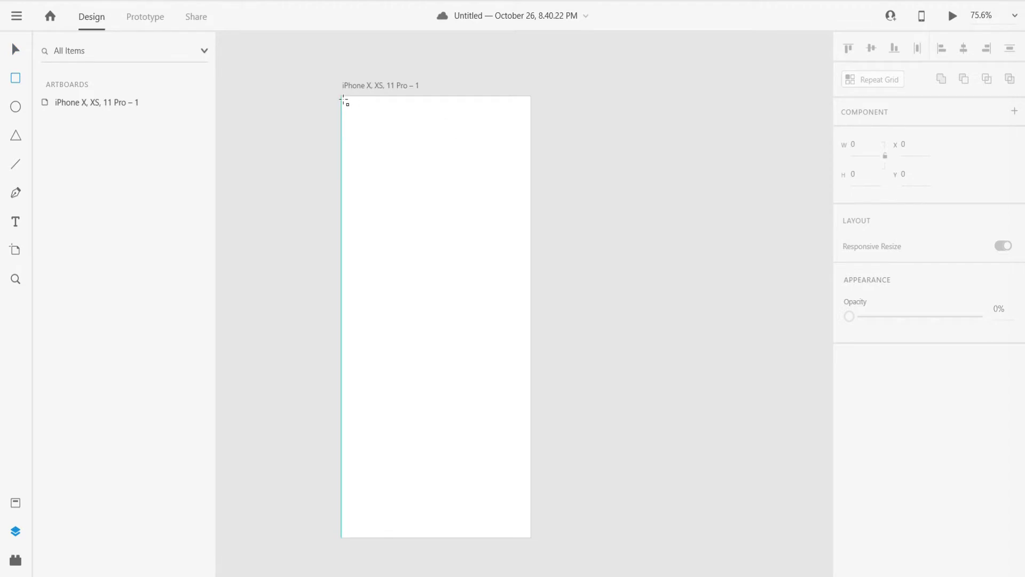
drag(342, 97, 530, 537)
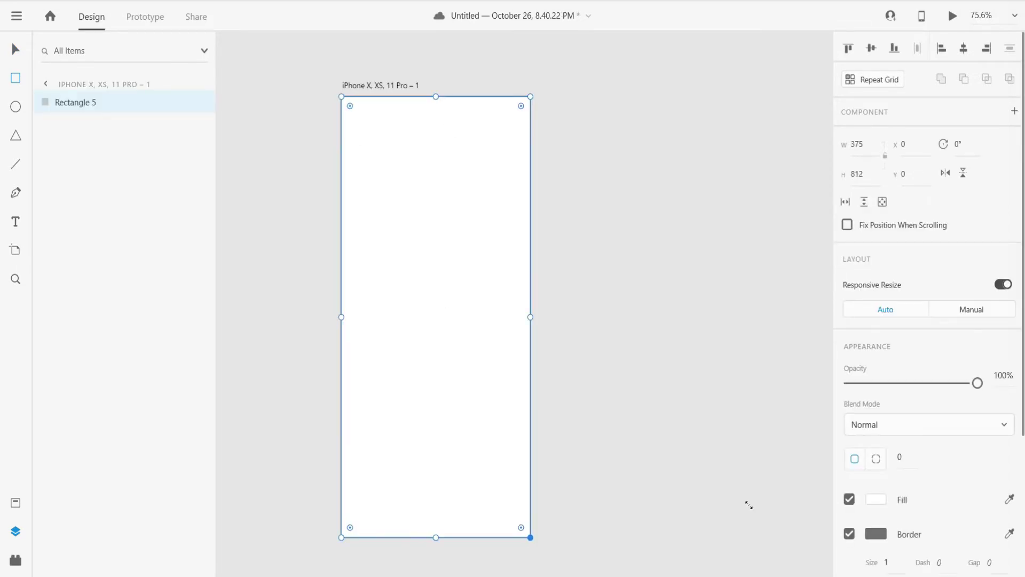
click(849, 533)
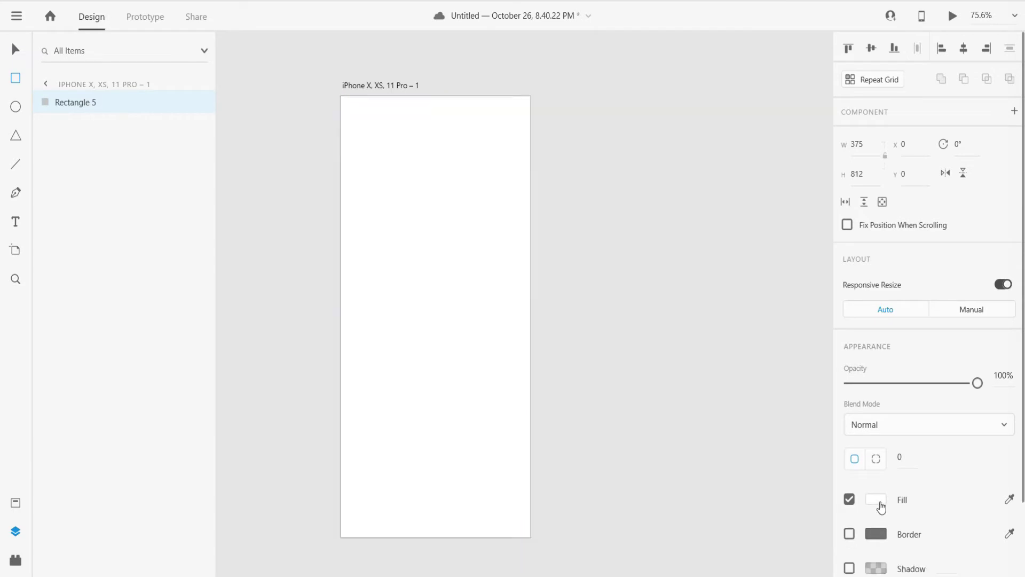
click(880, 505)
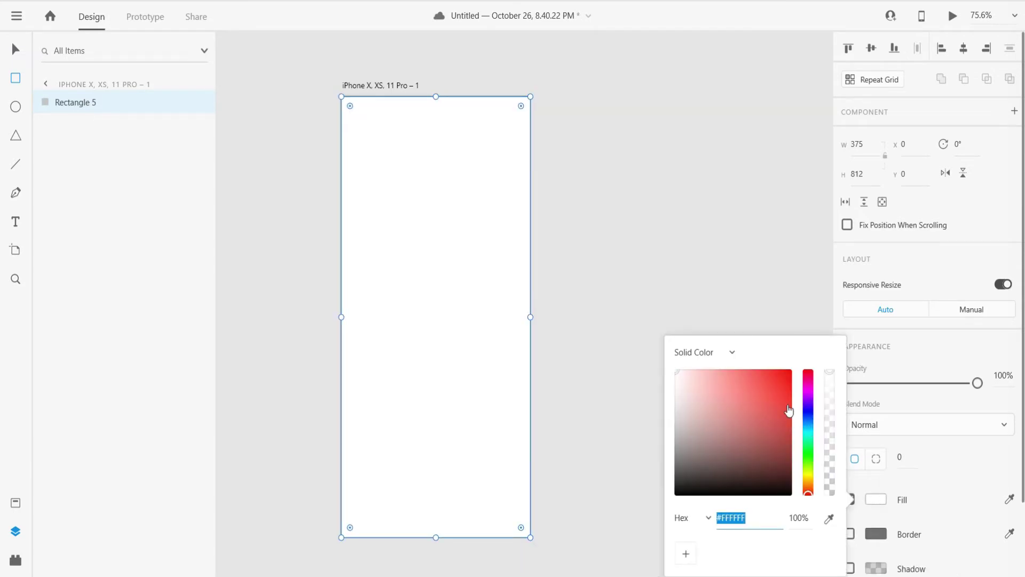
drag(737, 381, 729, 377)
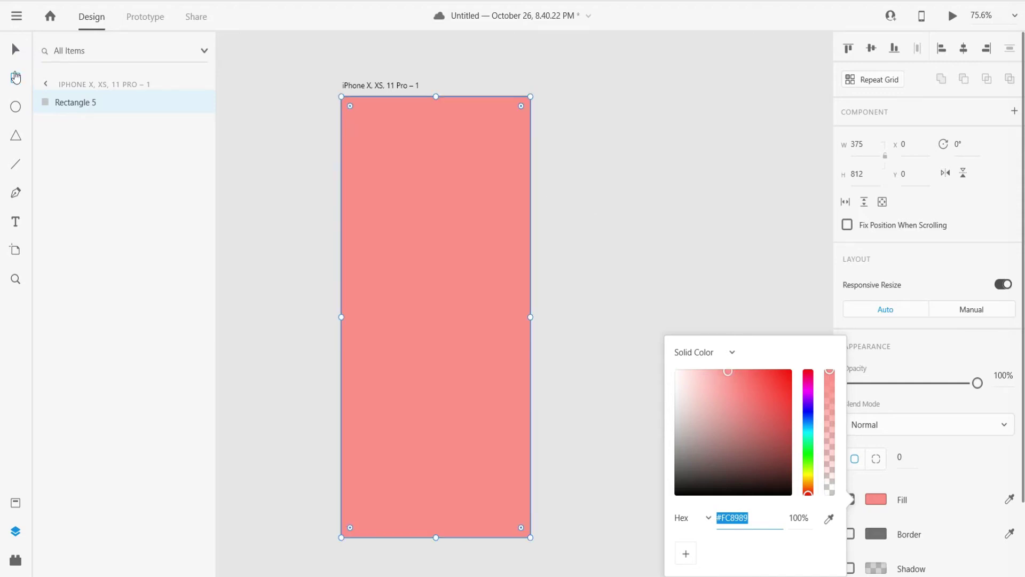
click(16, 49)
click(652, 217)
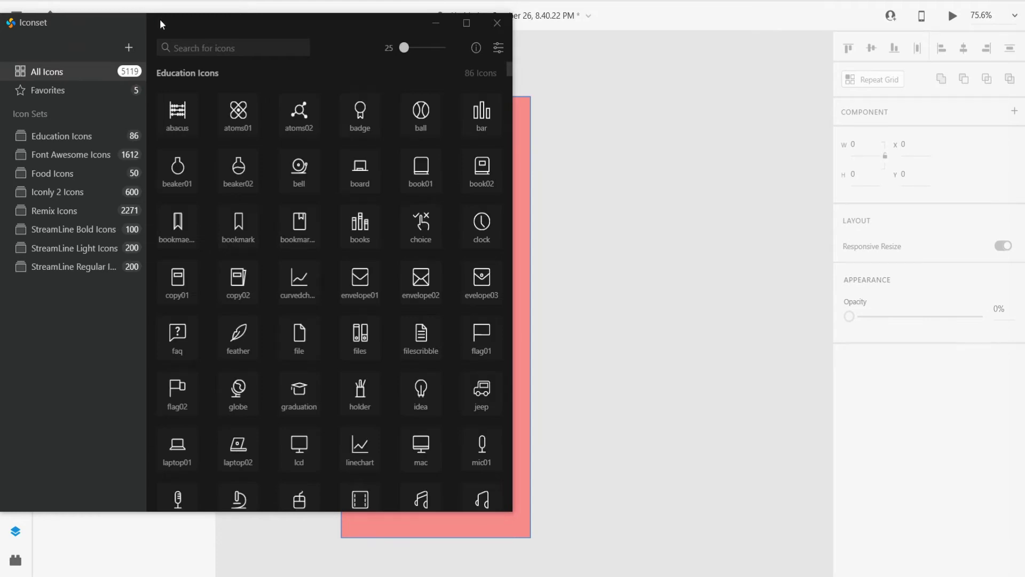
Search Iconset for 'down' and drag the Font Awesome angle-down icon onto the canvas.
drag(215, 22, 230, 25)
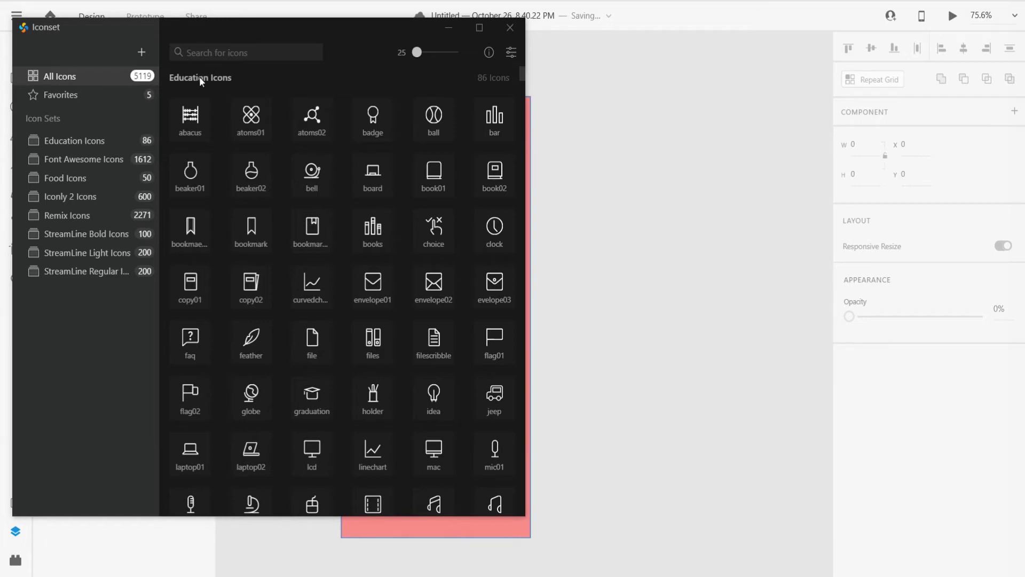
click(244, 52)
text(d)
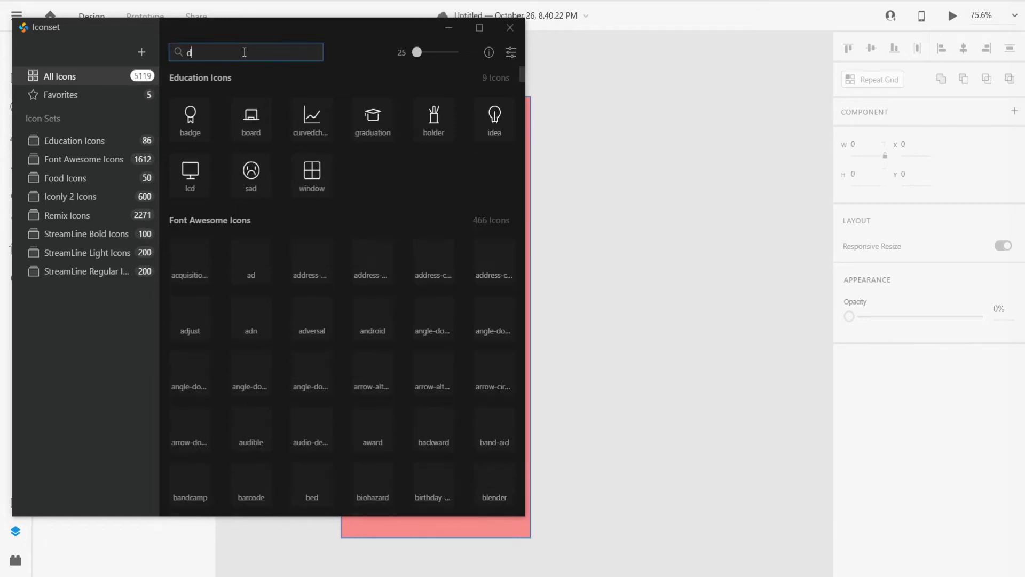
text(own)
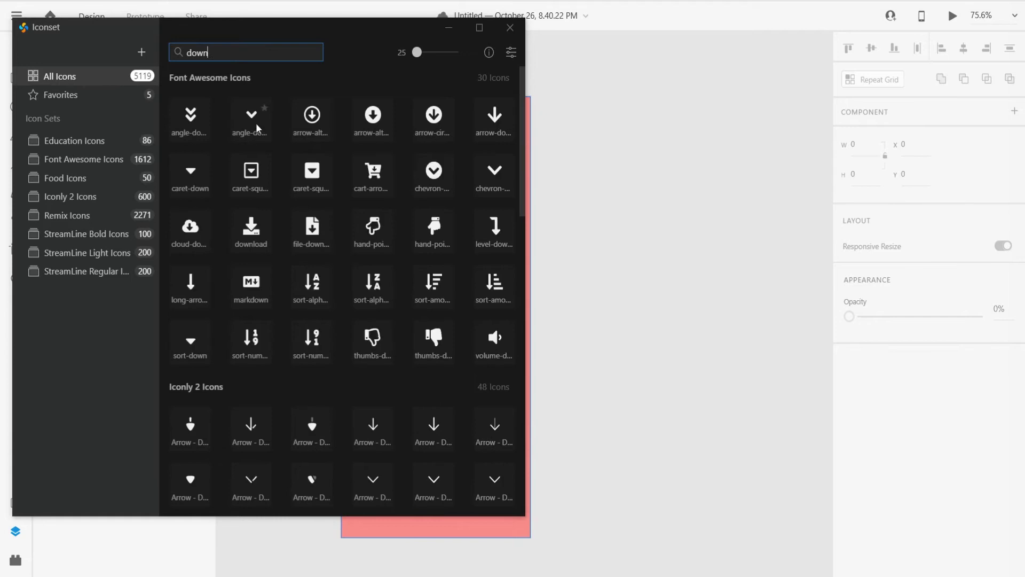
drag(258, 128, 650, 261)
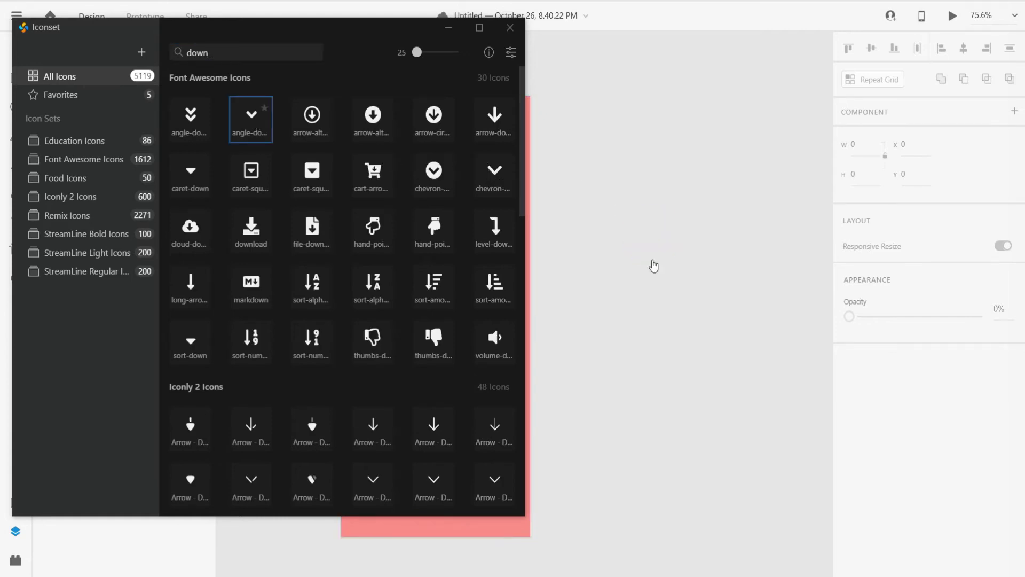
Close Iconset and scale the black chevron down to about 19.51 × 12.6.
click(510, 27)
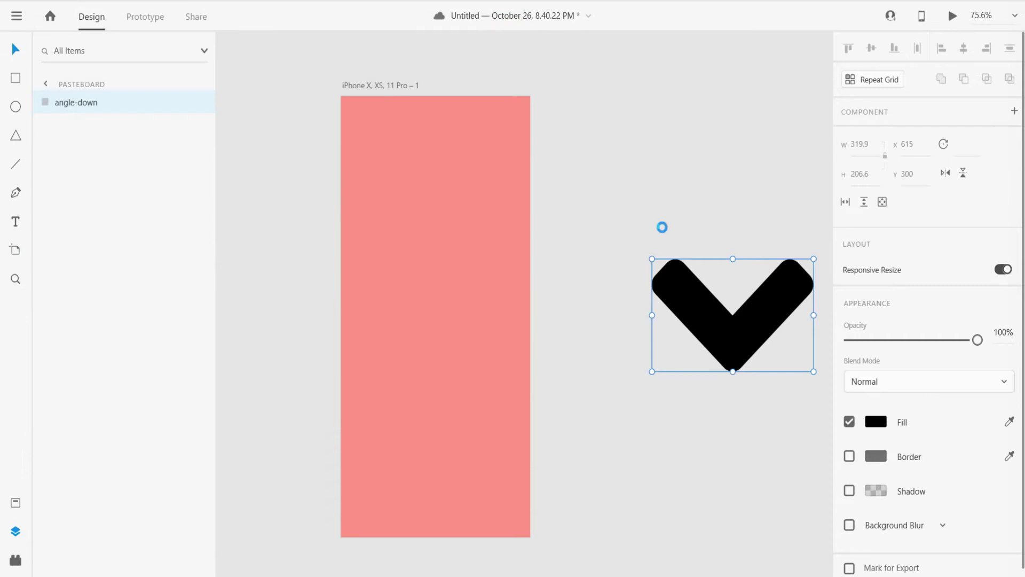
drag(814, 259, 619, 317)
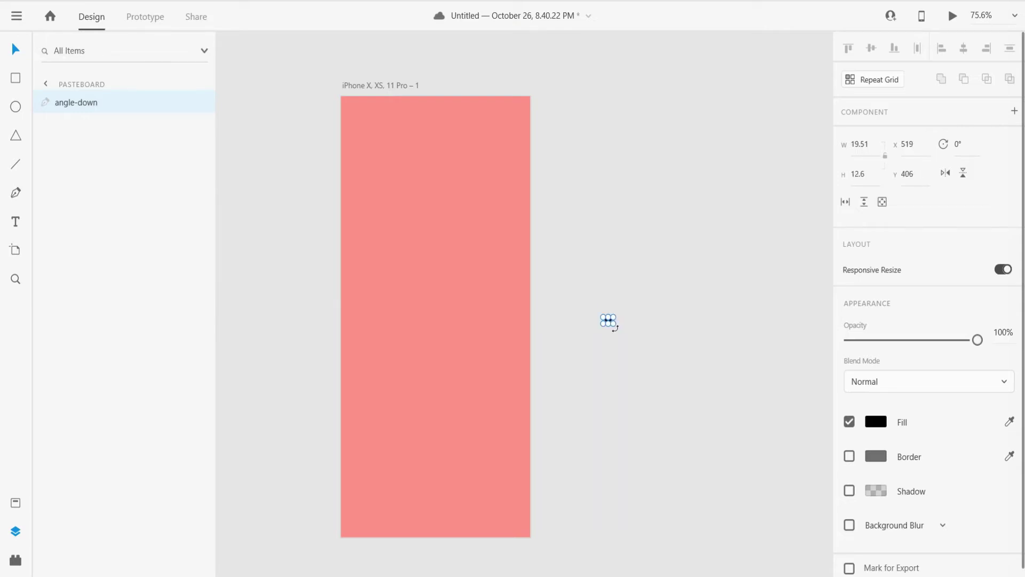
scroll(613, 324, up, 5)
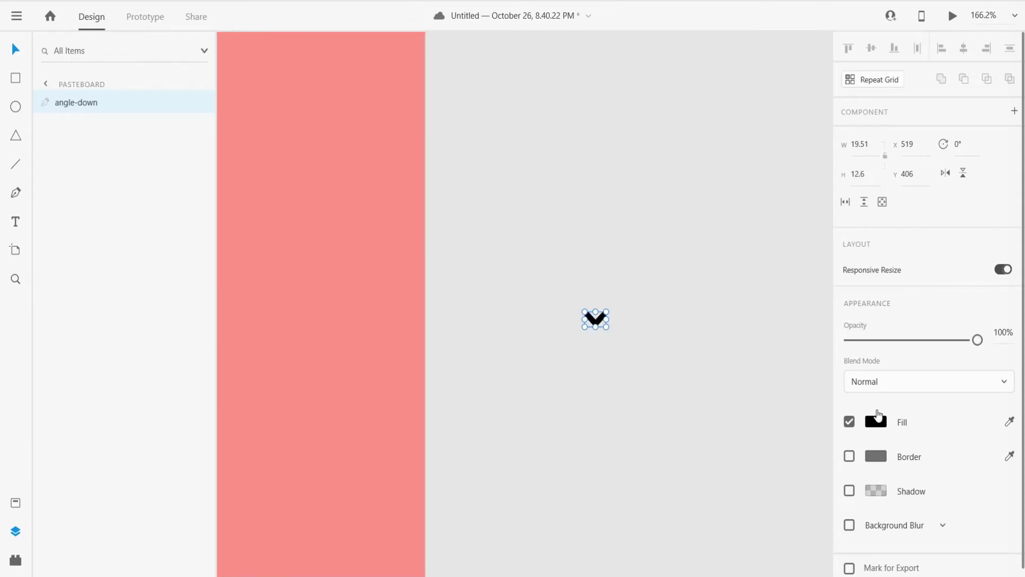
click(882, 424)
click(724, 244)
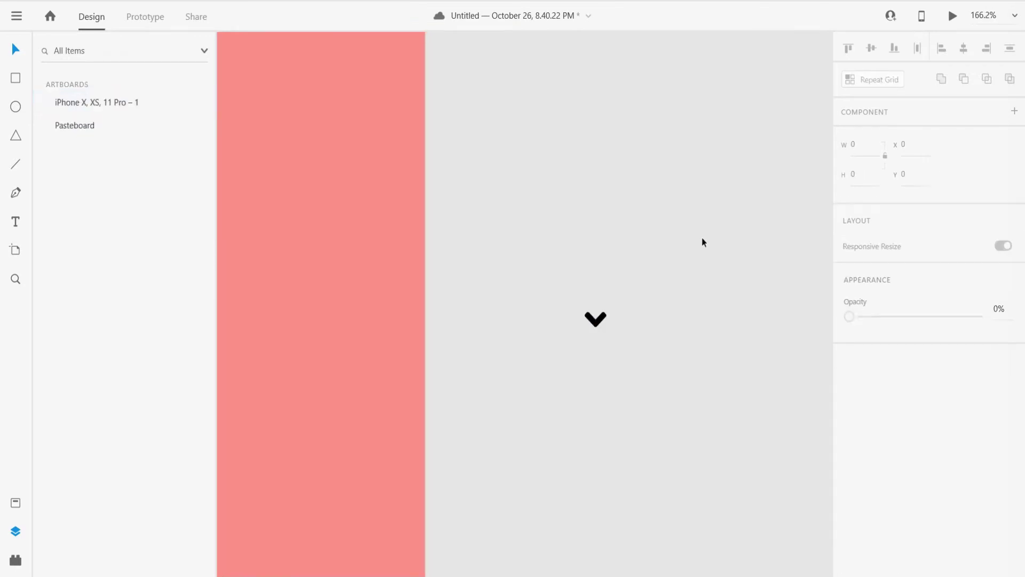
scroll(695, 250, down, 3)
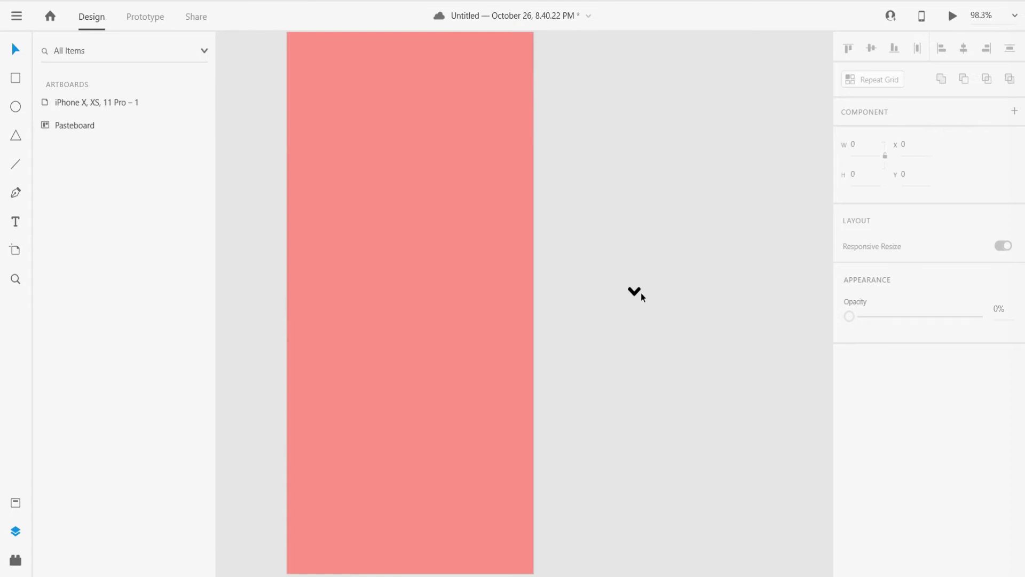
Draw a borderless white 270 × 58 box with corner radius 19 near the artboard top.
click(16, 83)
mouse_move(318, 117)
mouse_down()
mouse_move(391, 156)
mouse_move(496, 158)
mouse_move(482, 130)
mouse_up()
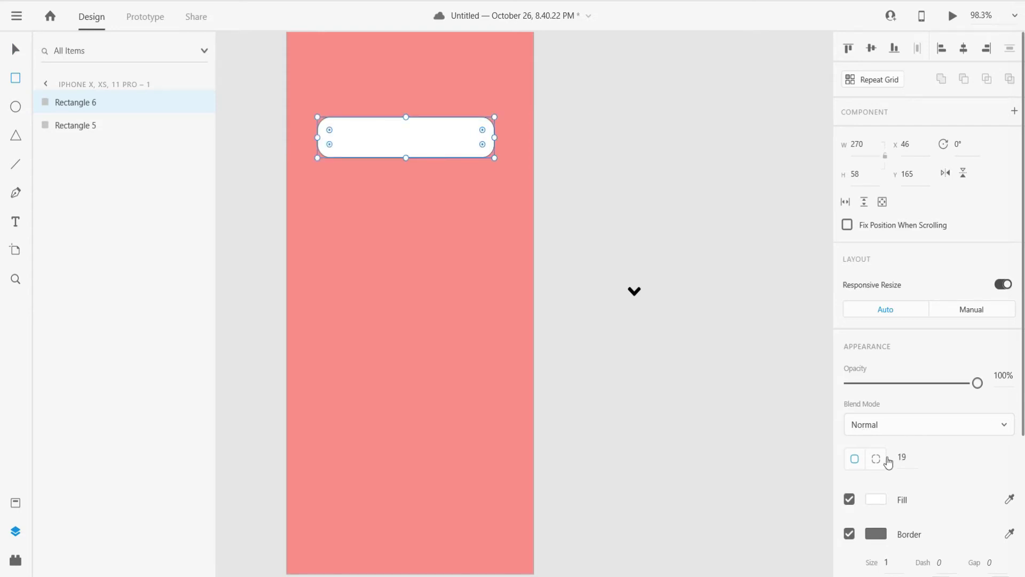
click(850, 534)
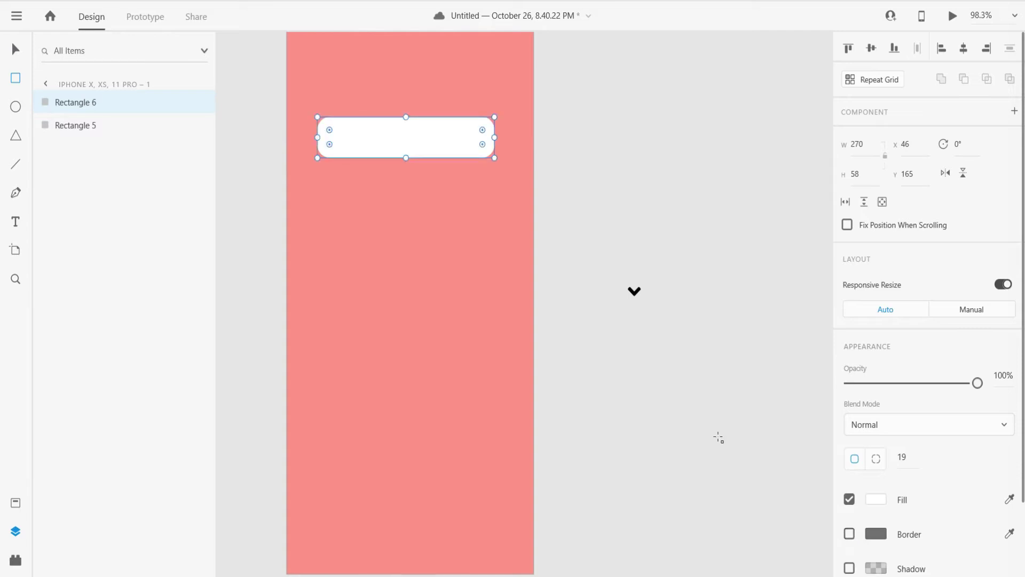
click(16, 49)
click(644, 326)
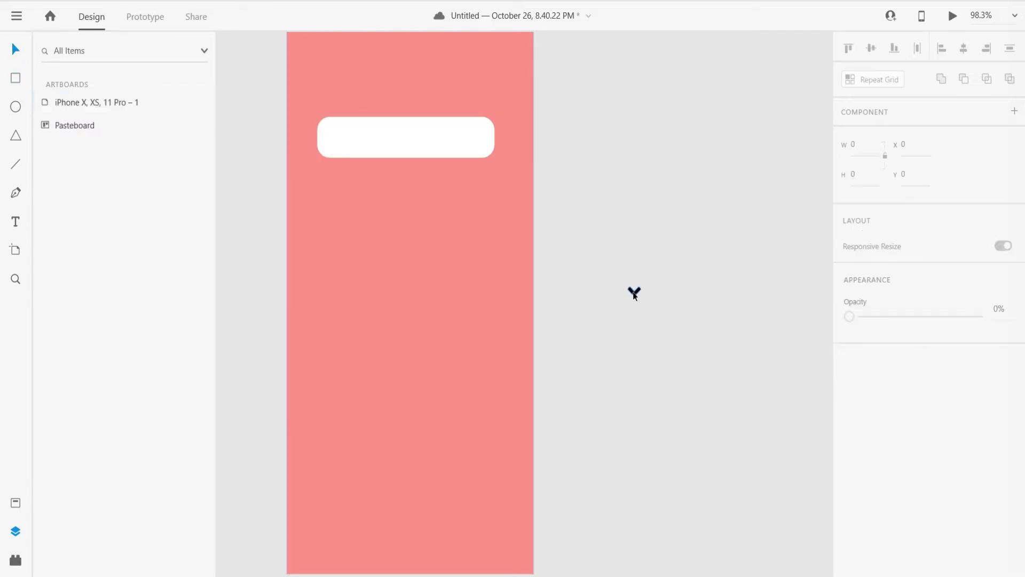
Place the chevron at the bar's right end beside a 'Choose Option' label, aligned middle.
drag(634, 292, 474, 140)
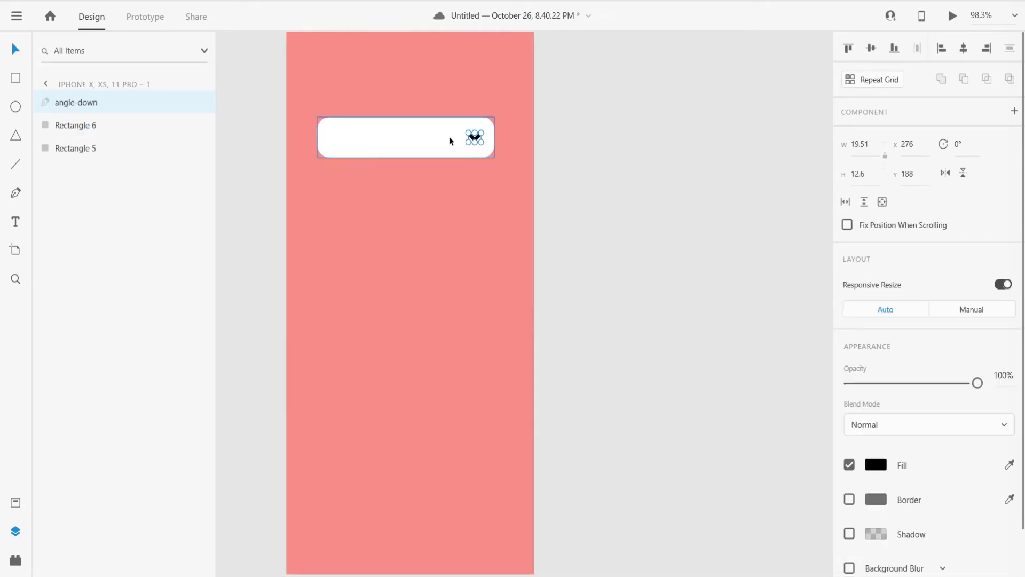
click(16, 223)
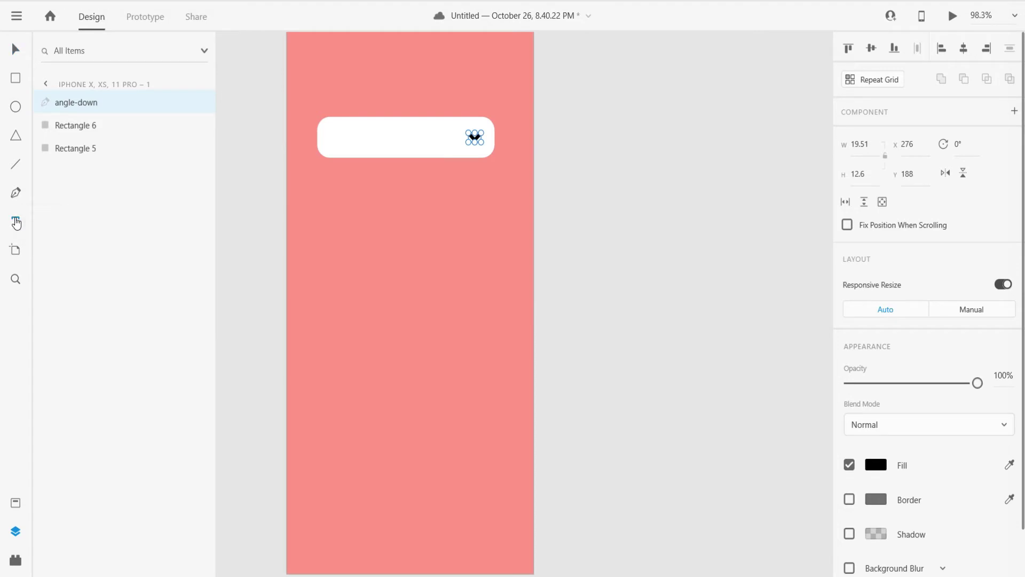
click(345, 141)
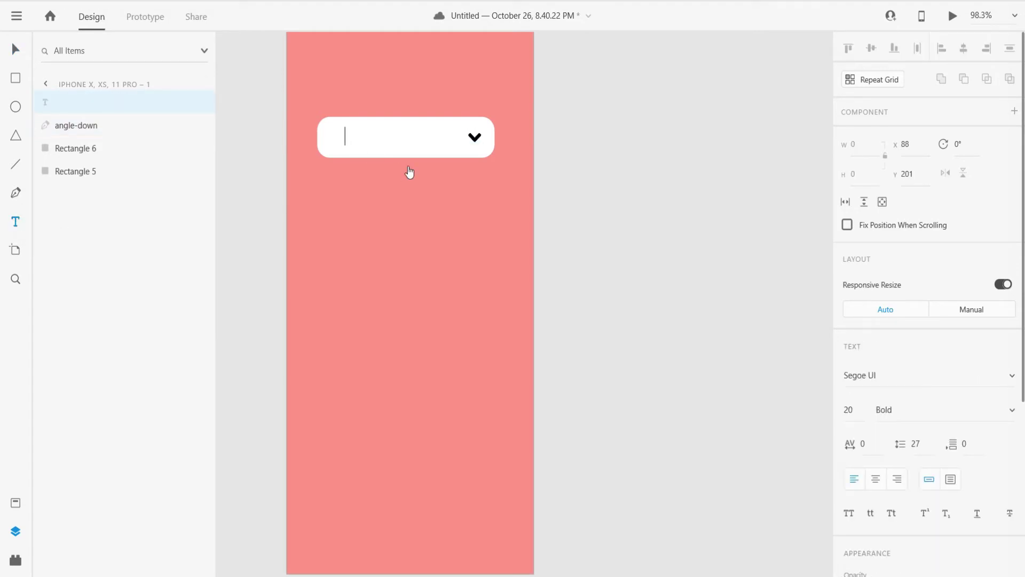
text(Choose Opti)
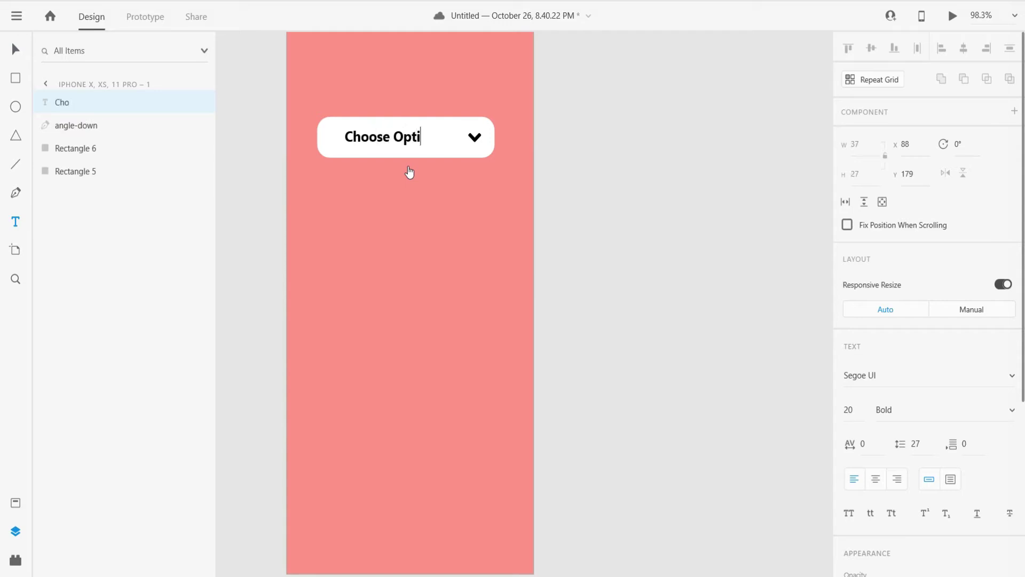
text(on)
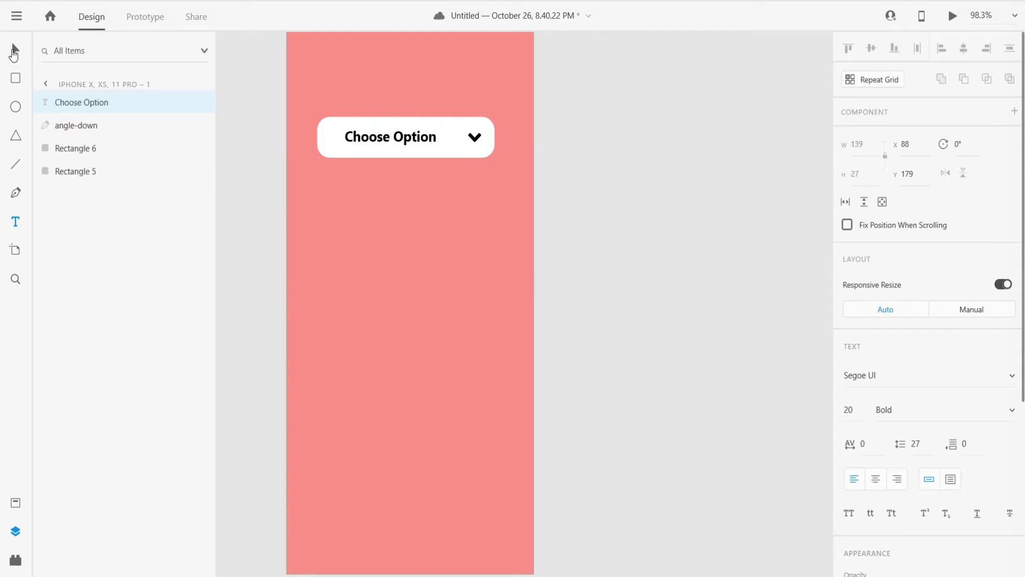
click(15, 49)
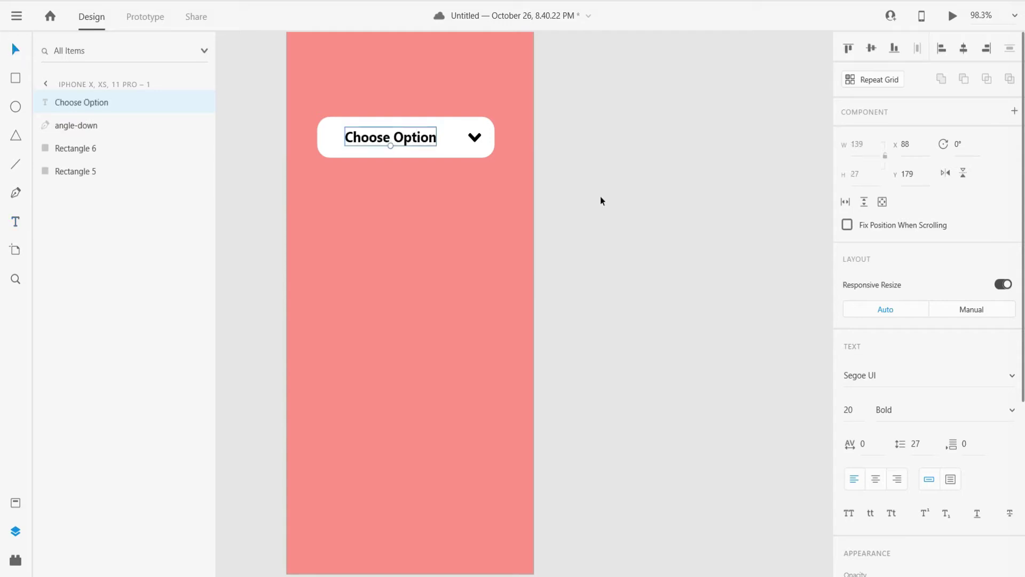
shift+click(474, 138)
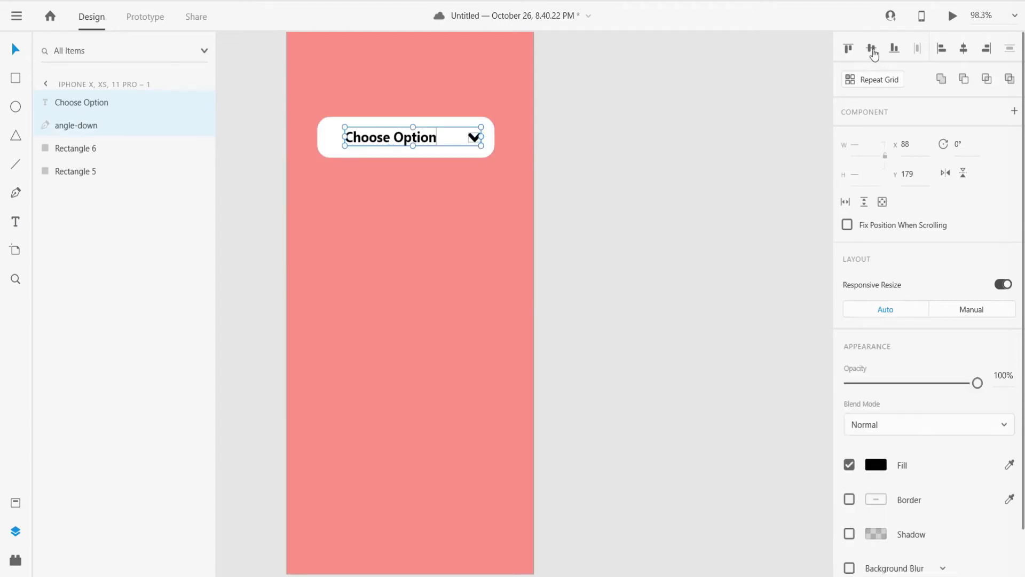
click(706, 133)
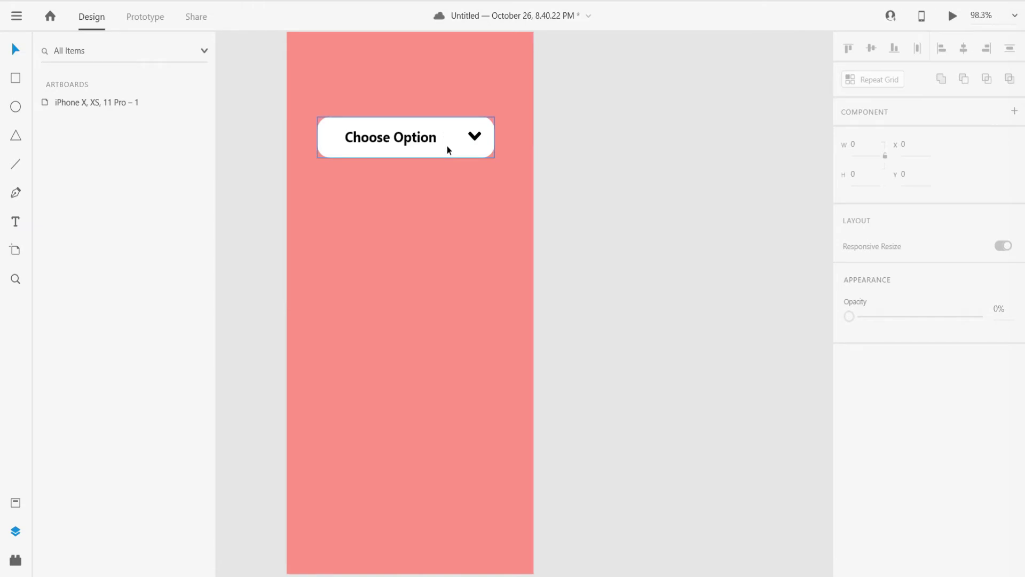
Turn the Choose Option label into a Repeat Grid of four stacked rows.
double_click(370, 138)
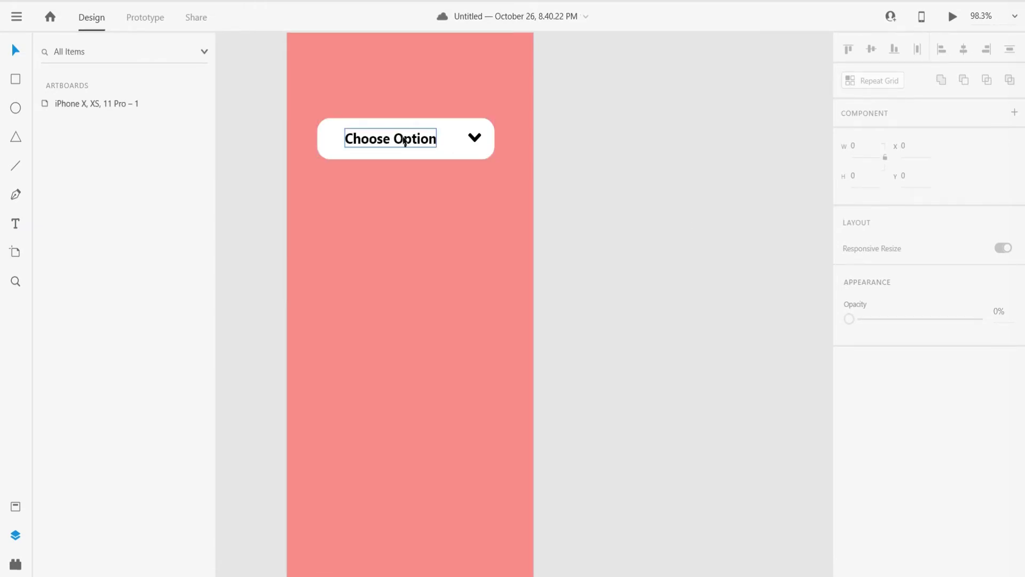
key(Escape)
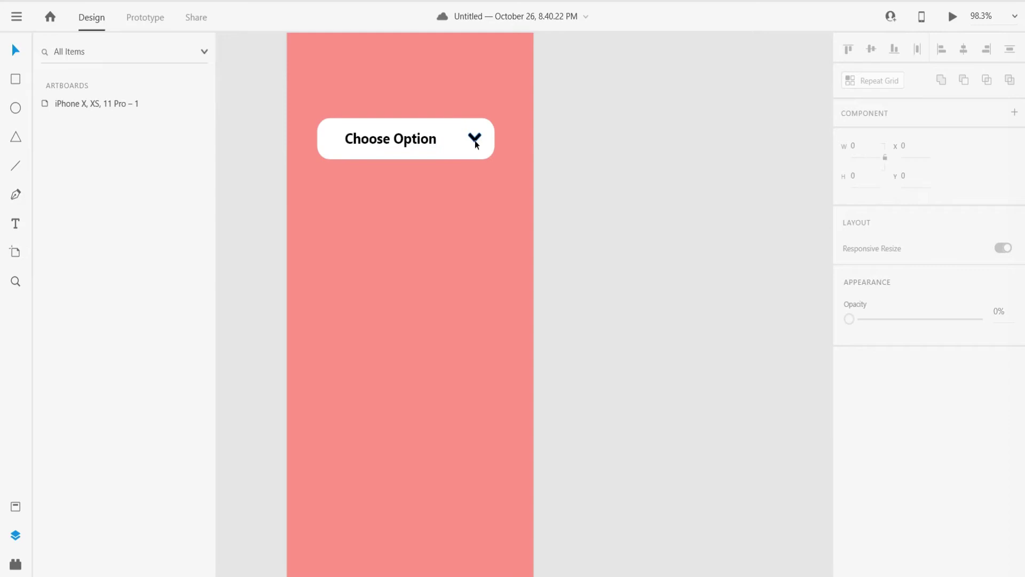
double_click(404, 140)
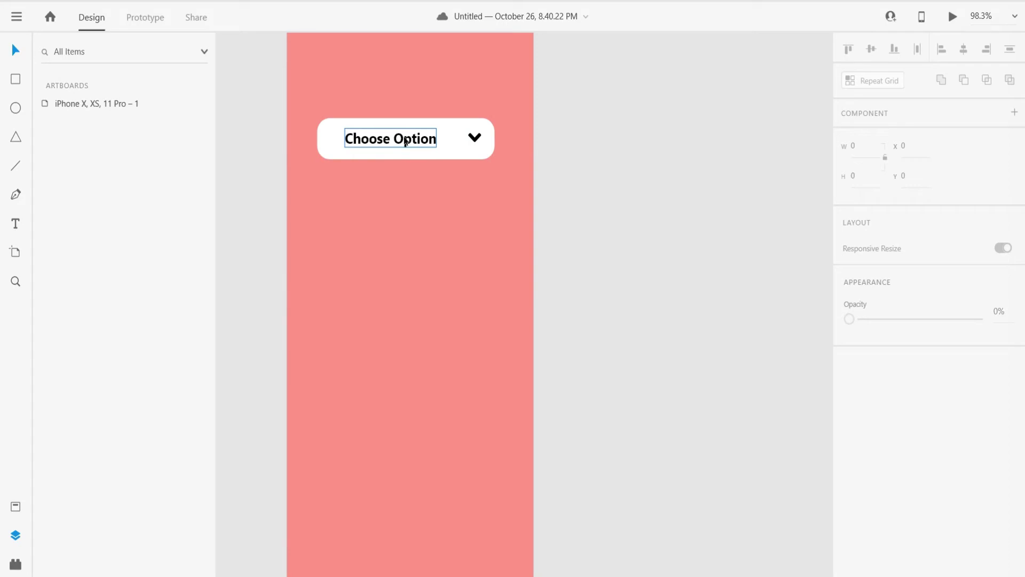
key(Escape)
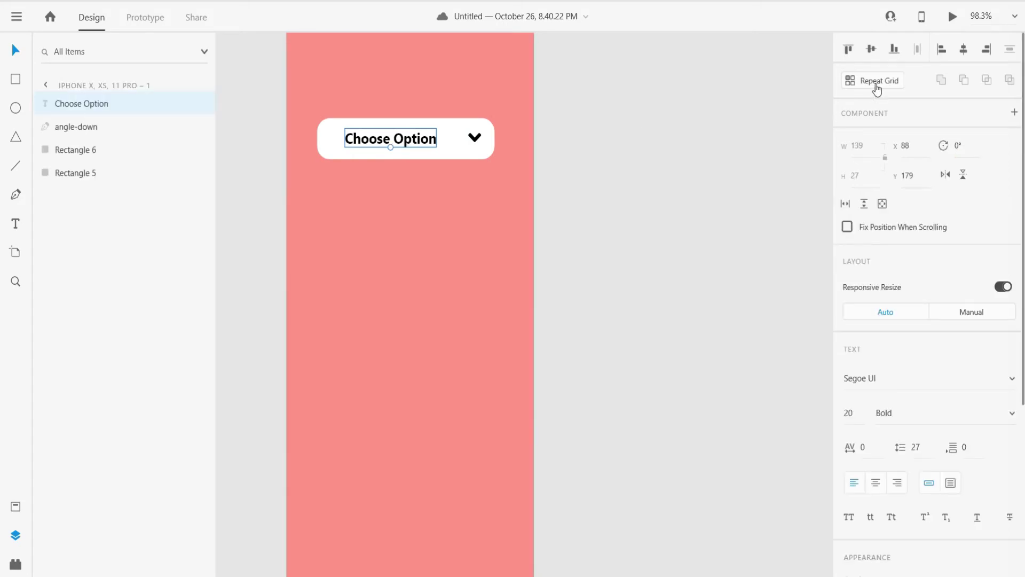
click(877, 86)
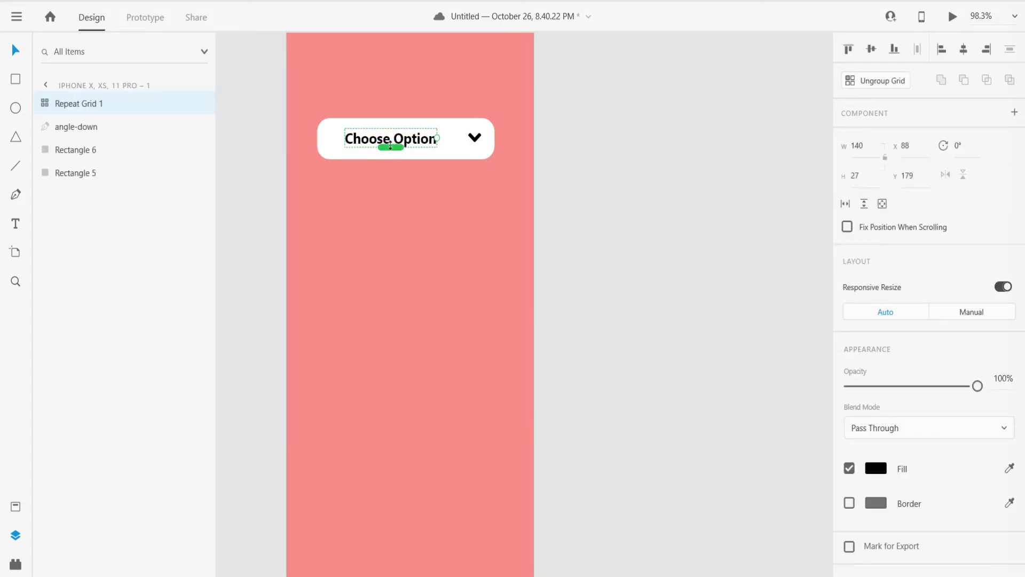
drag(391, 148, 399, 254)
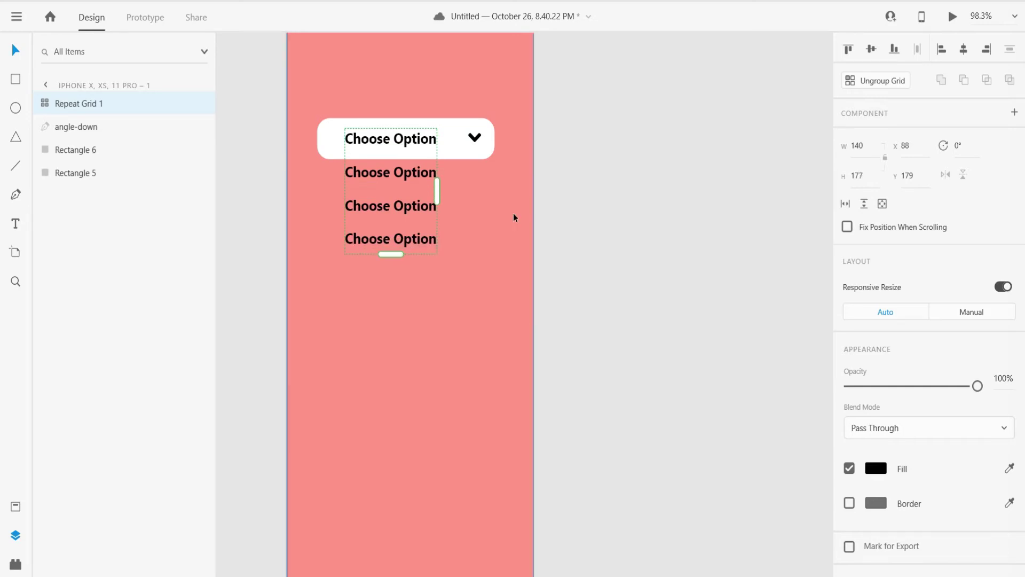
Stretch the white box down to 199 tall around all four rows.
click(460, 151)
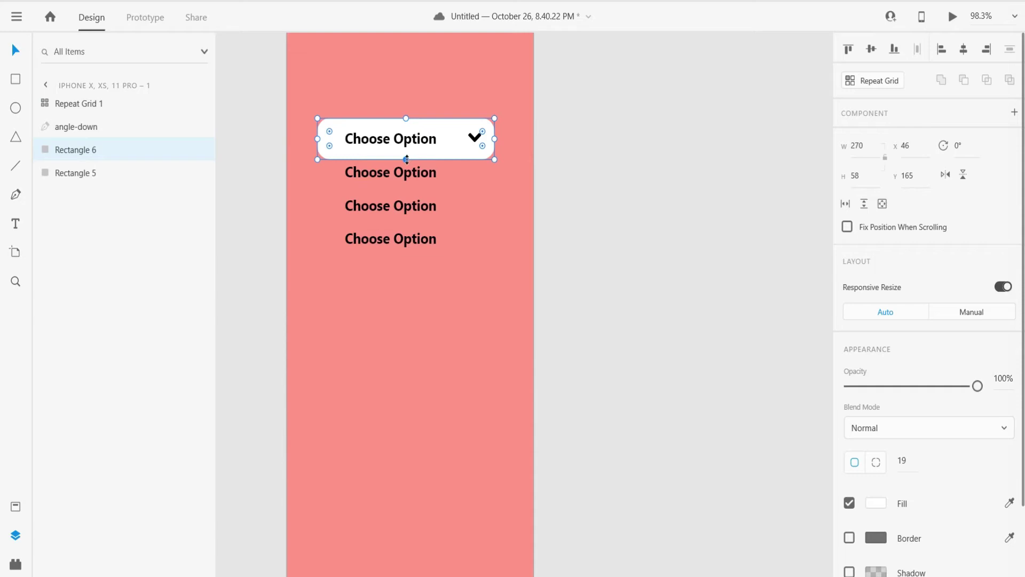
drag(408, 160, 408, 261)
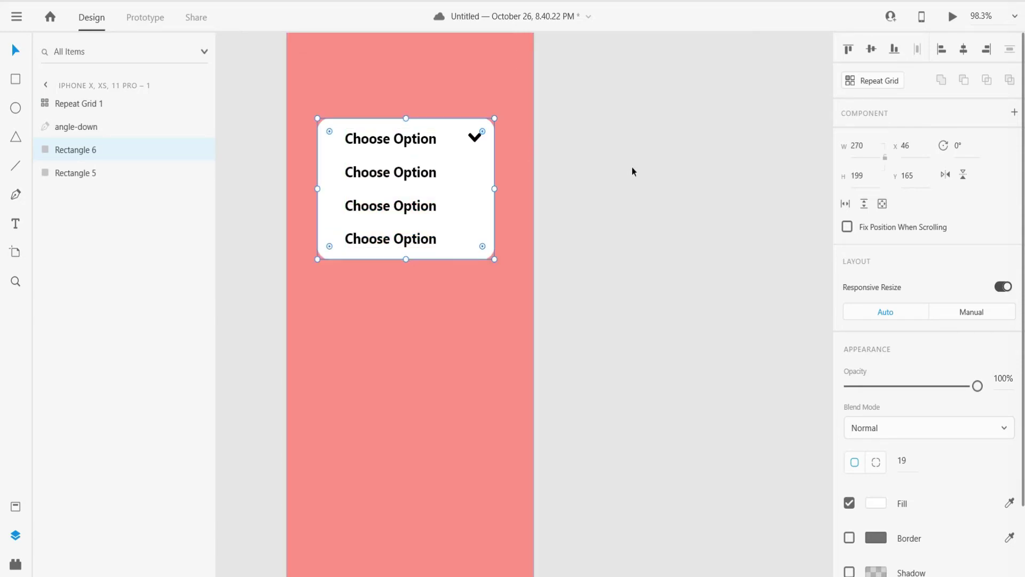
click(659, 177)
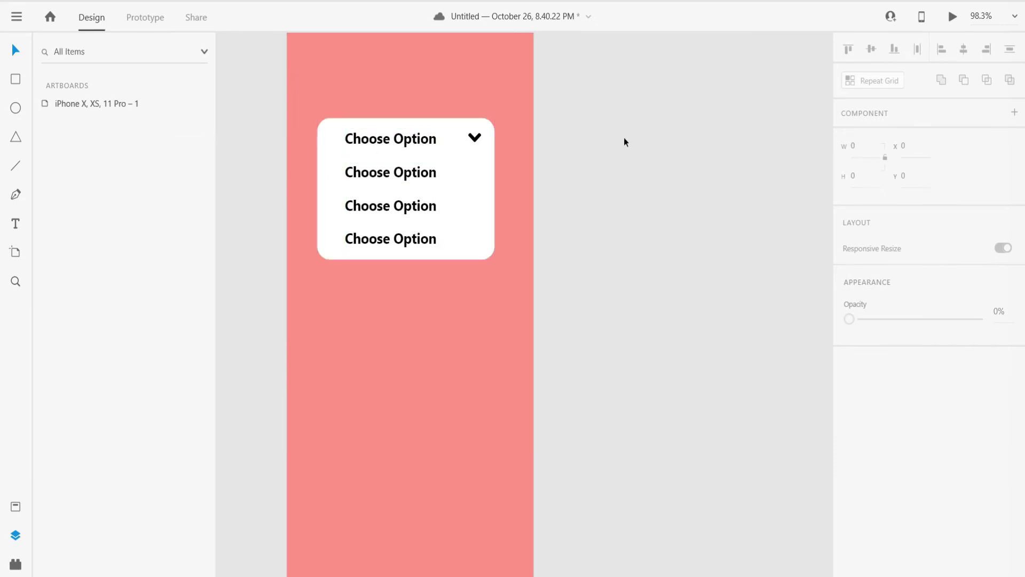
Ungroup Repeat Grid 1 into four separate Choose Option text layers.
drag(582, 128, 580, 169)
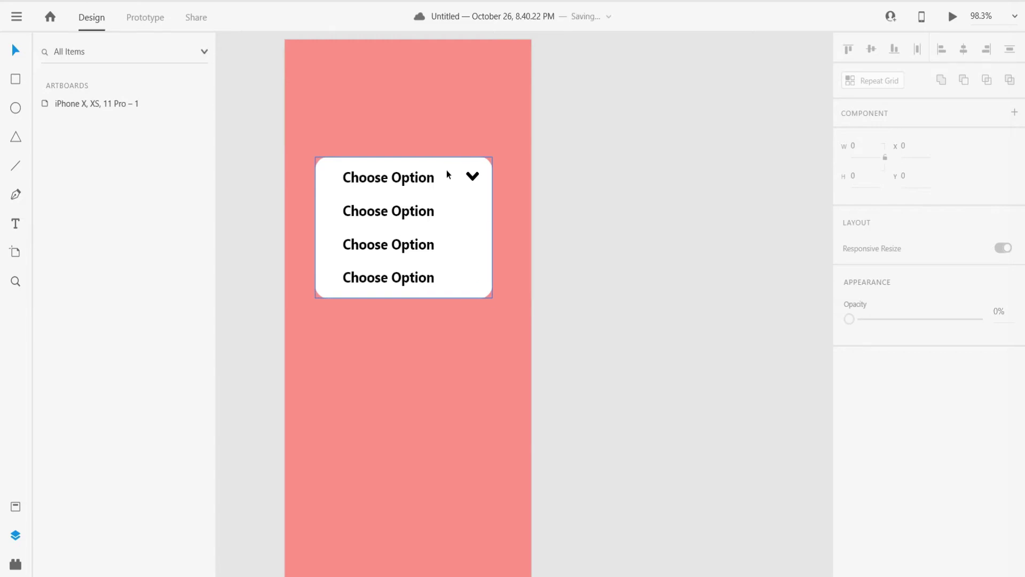
double_click(449, 175)
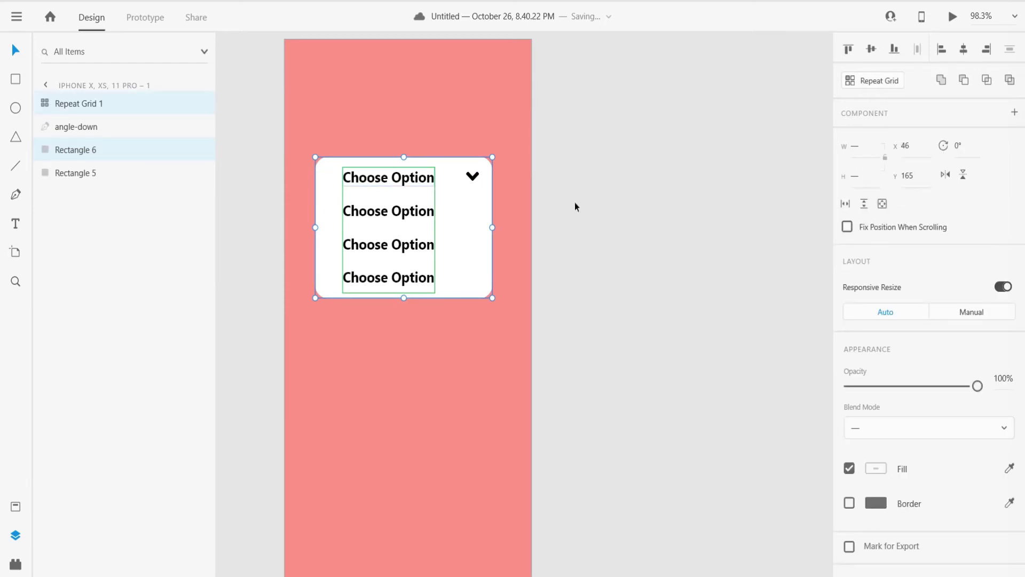
click(636, 213)
double_click(415, 212)
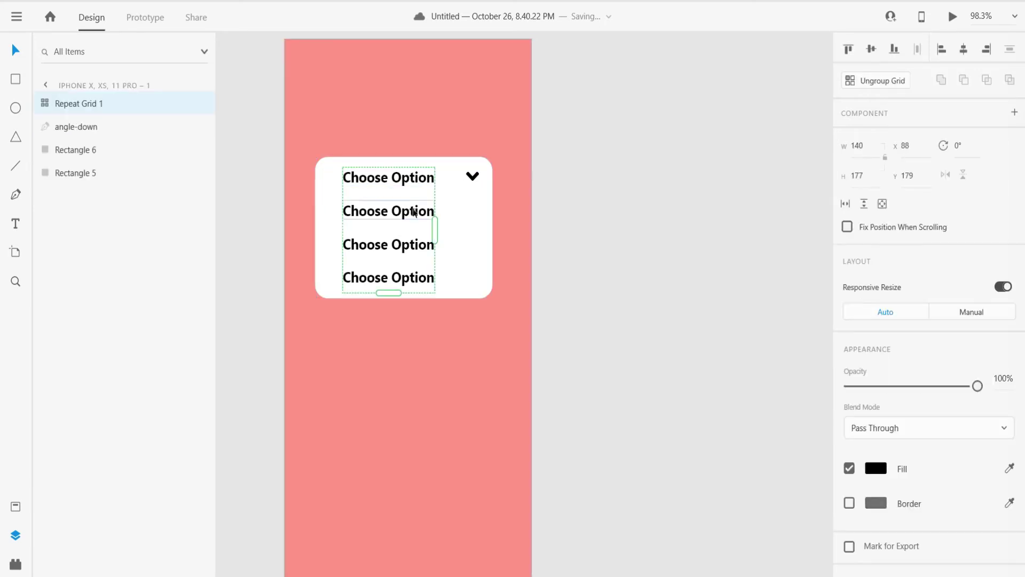
click(874, 82)
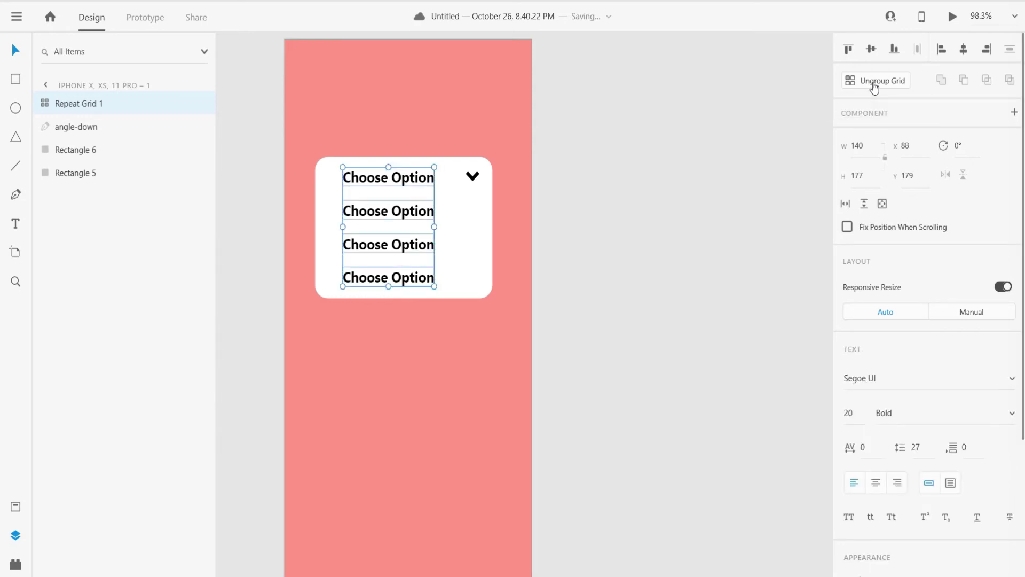
Select the four Choose Option texts together with Rectangle 6 and the angle-down chevron.
click(595, 220)
click(401, 277)
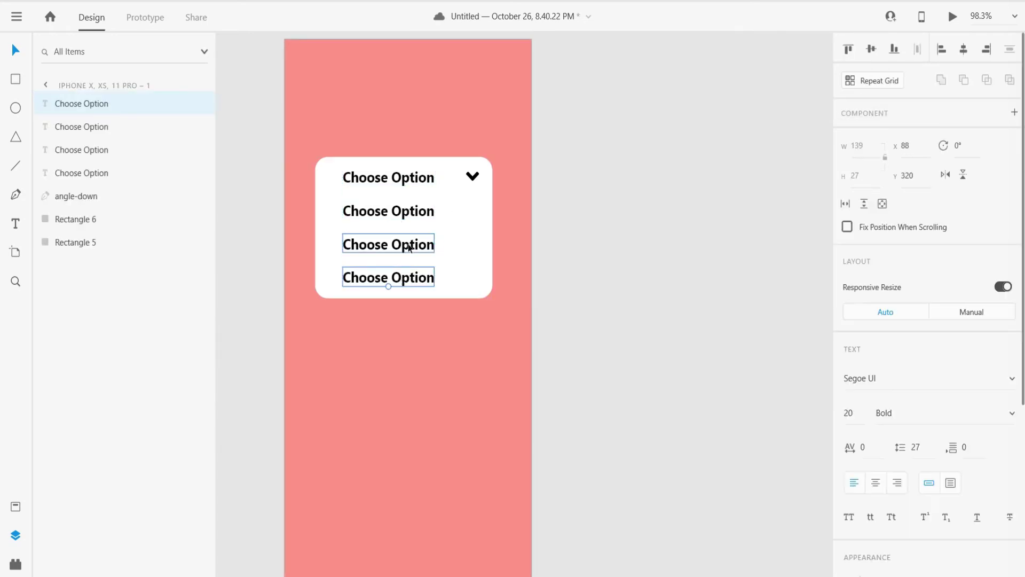
shift+click(409, 245)
shift+click(410, 214)
shift+click(410, 181)
shift+click(472, 217)
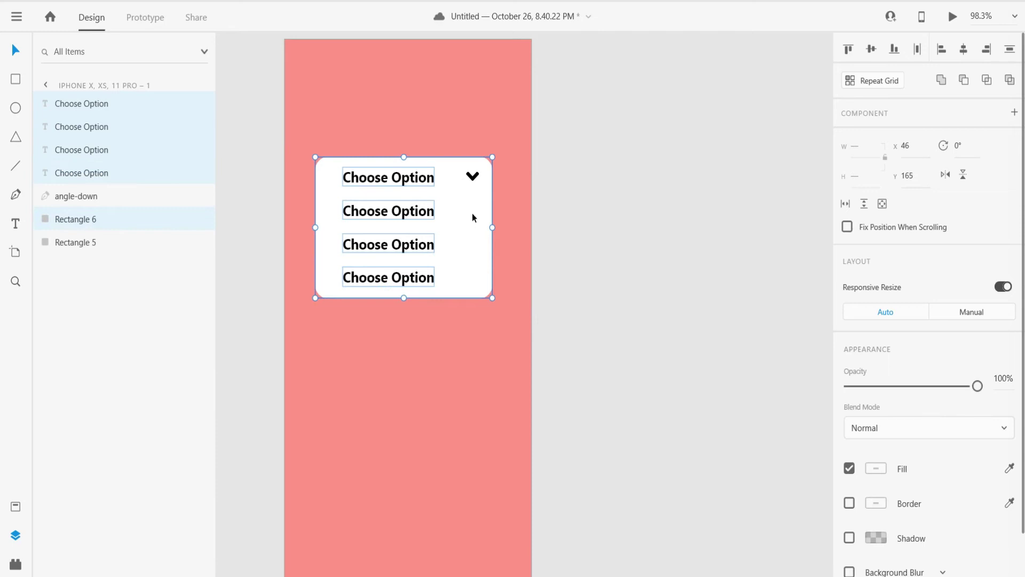
shift+click(472, 177)
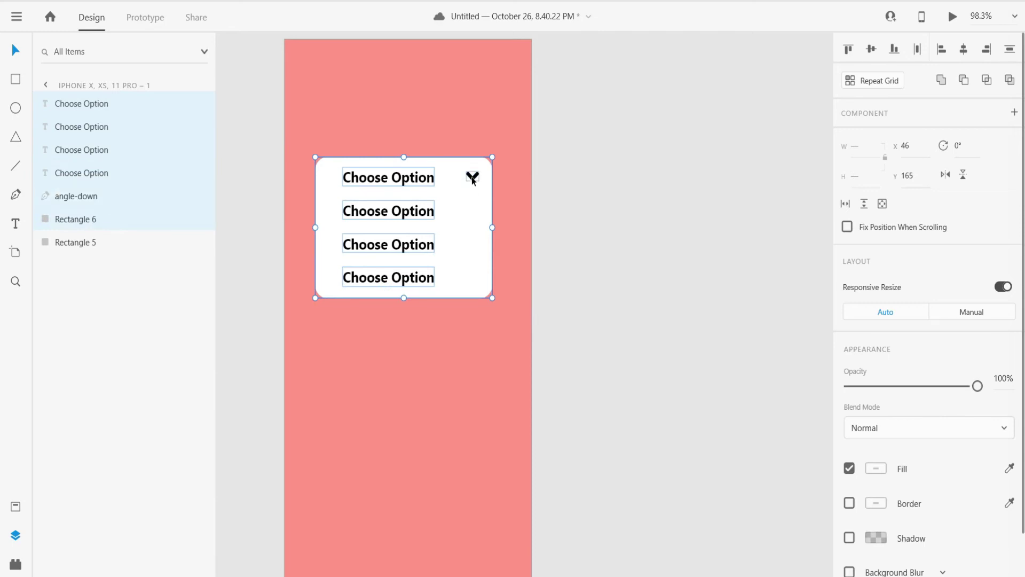
Make the selection a component and add a new state named 'Opened'.
click(1014, 113)
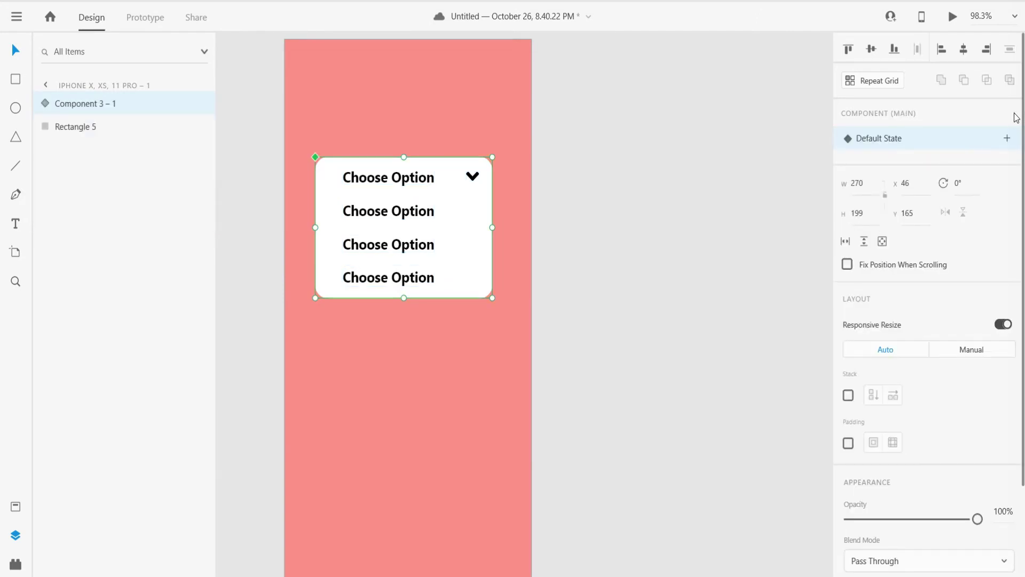
click(1007, 140)
click(947, 142)
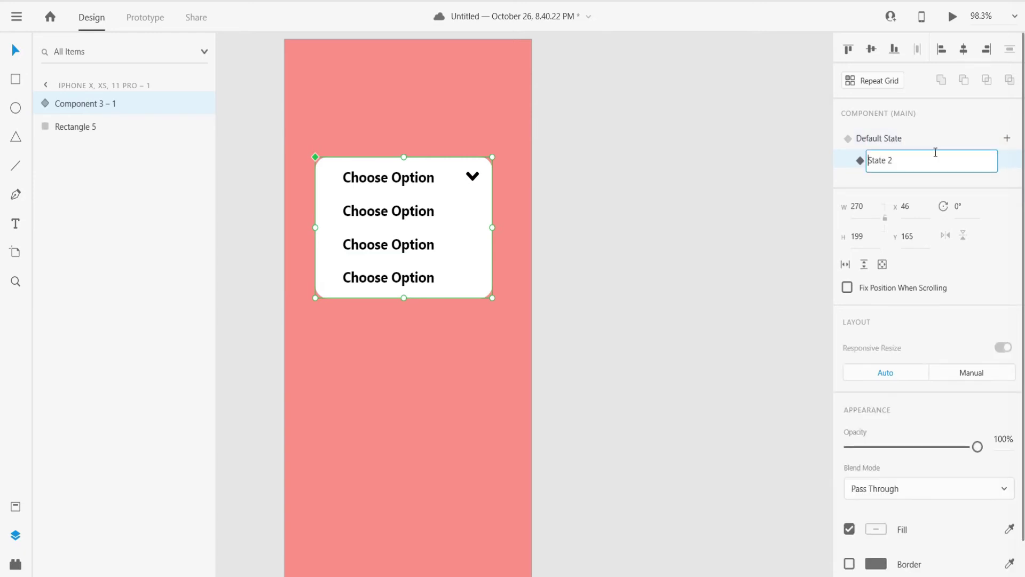
key(ctrl+a)
text(Opened)
key(Return)
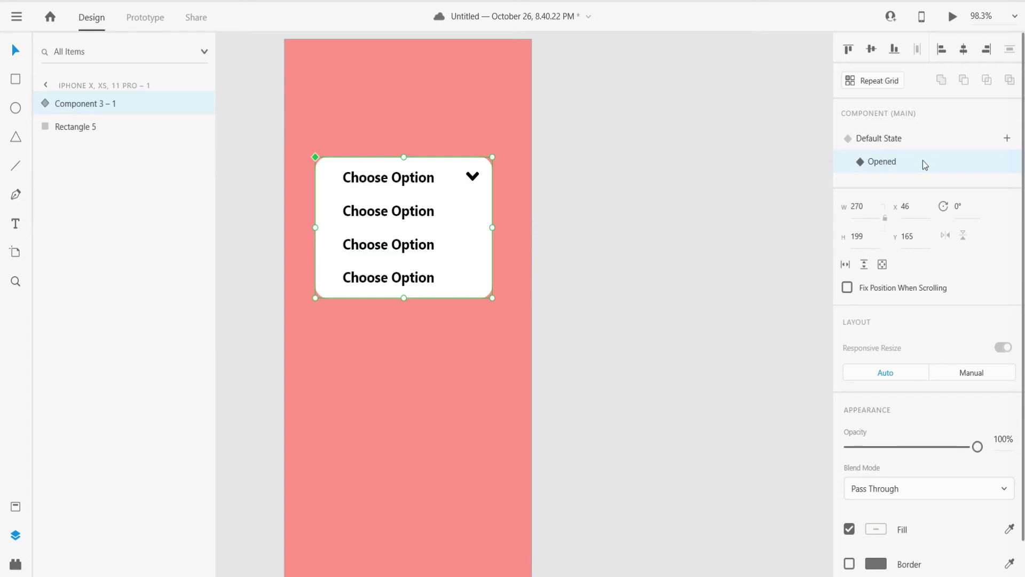
Switch between the Default and Opened states, ending on Default State.
click(892, 143)
click(899, 156)
click(899, 140)
click(911, 162)
click(914, 142)
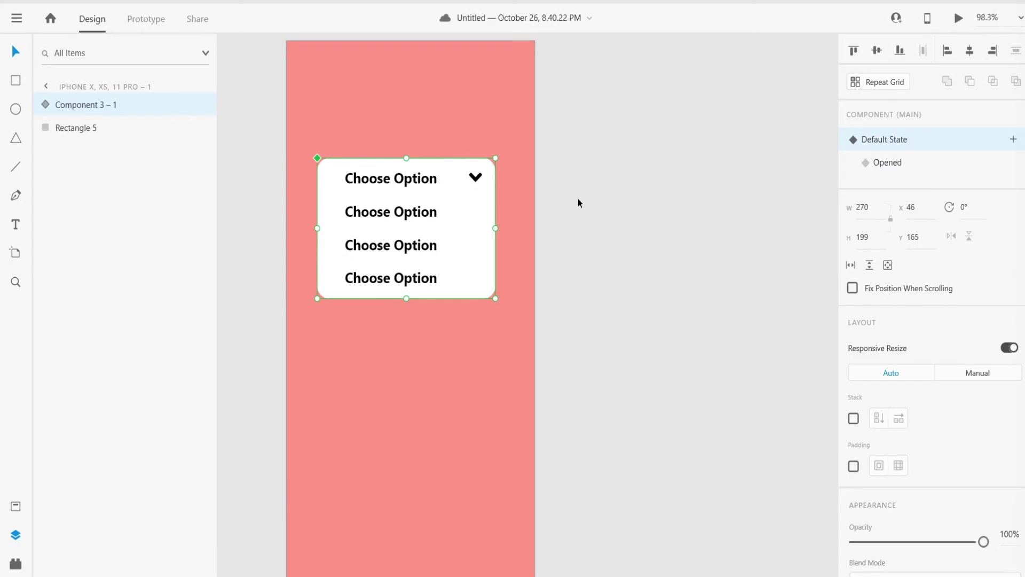
Set the three lower Choose Option texts to 0% opacity.
click(46, 109)
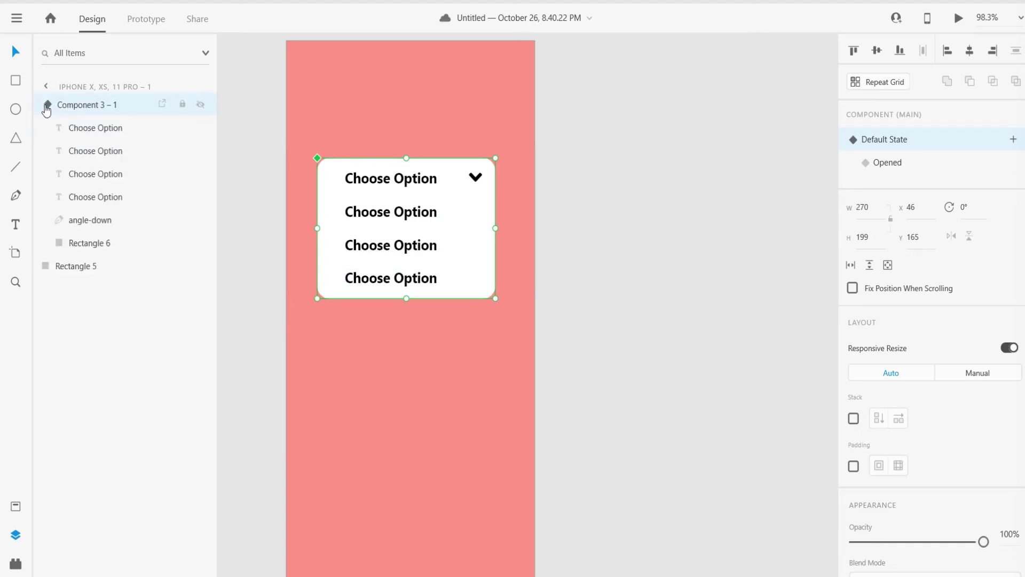
click(108, 181)
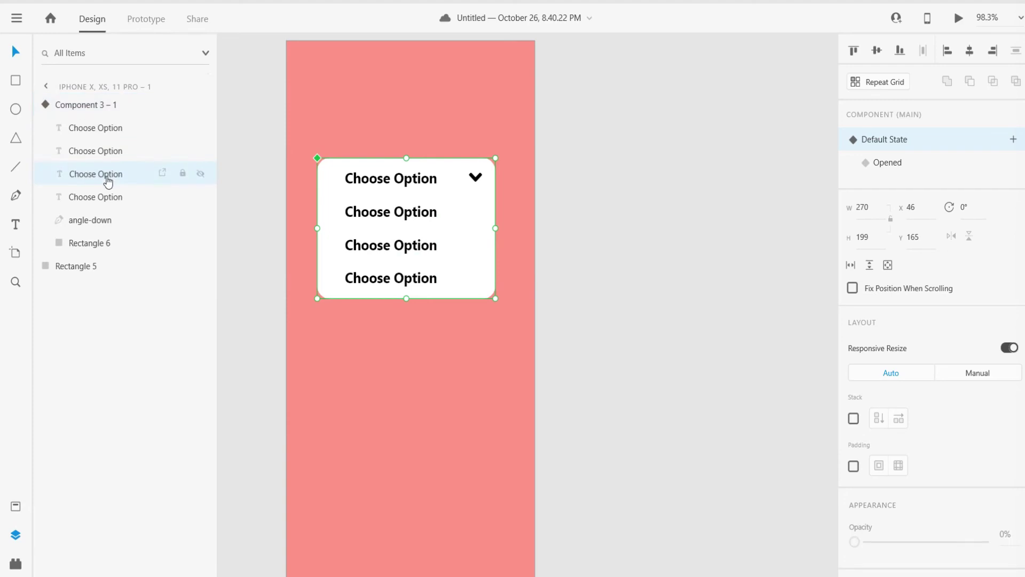
shift+click(105, 129)
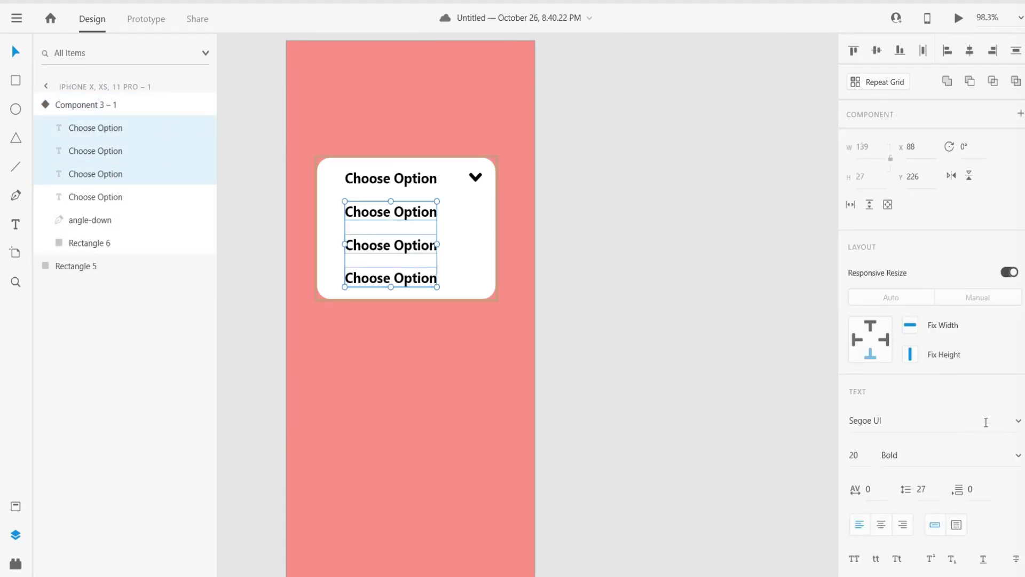
scroll(968, 440, down, 5)
drag(984, 362, 855, 364)
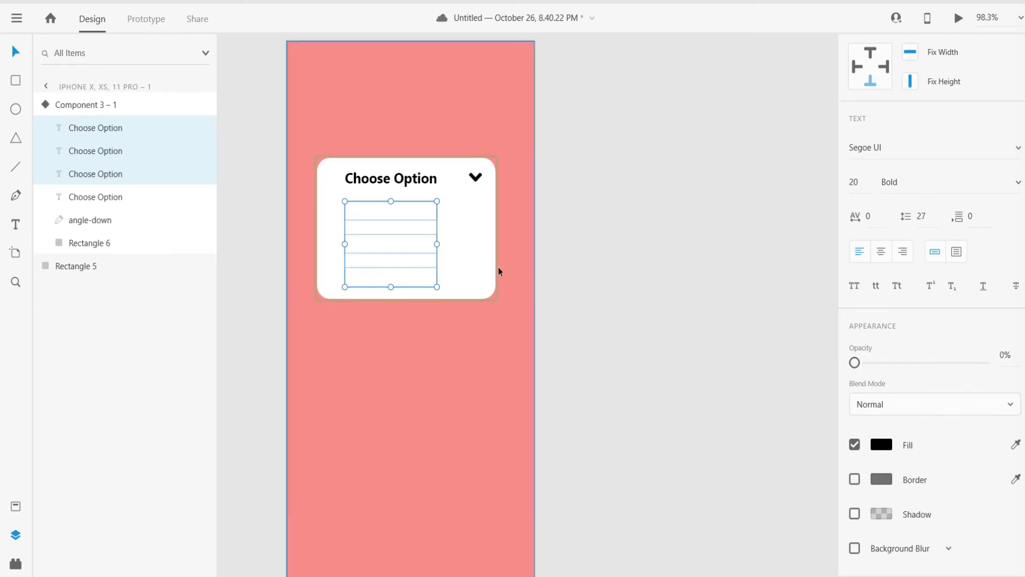
Shrink Rectangle 6 to 270 × 57 so only the top row shows.
click(98, 245)
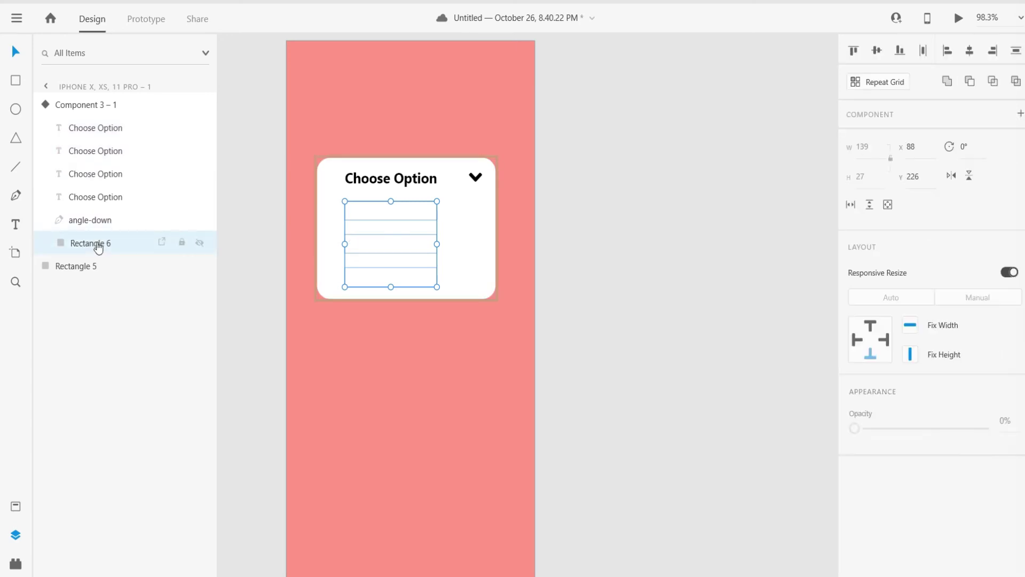
drag(406, 300, 426, 199)
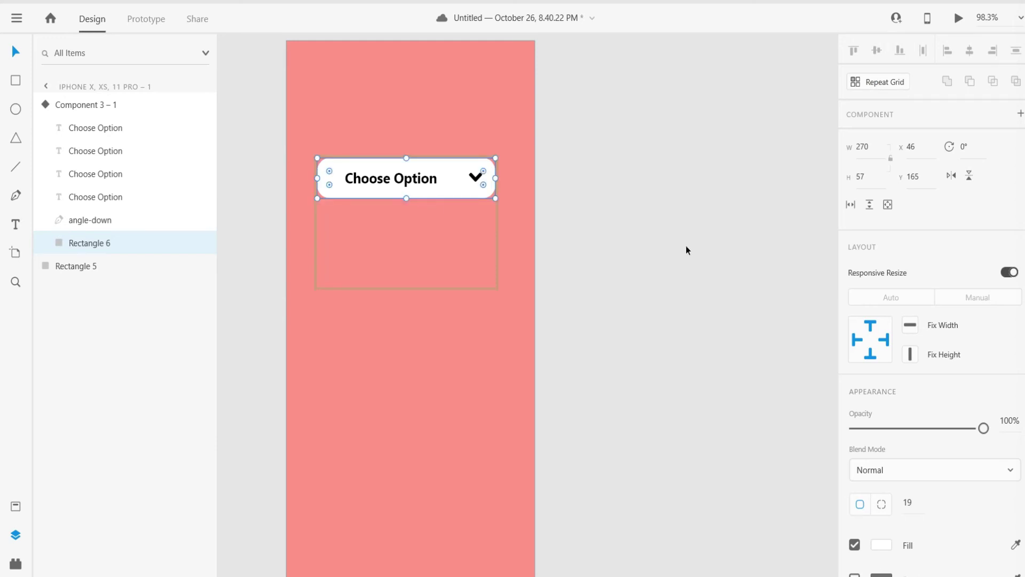
click(89, 109)
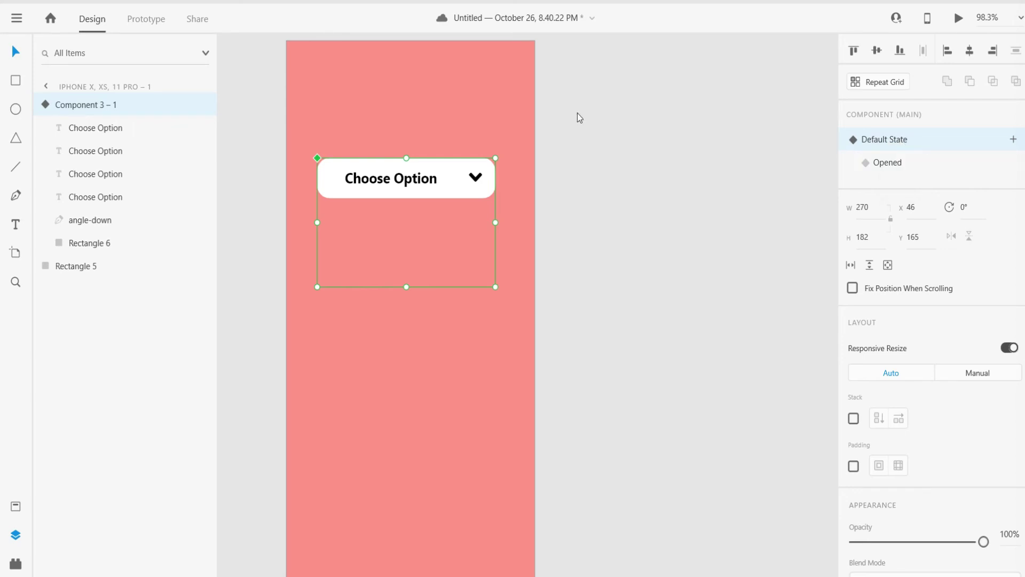
In the Opened state, extend Rectangle 6 down to fit all options.
click(899, 164)
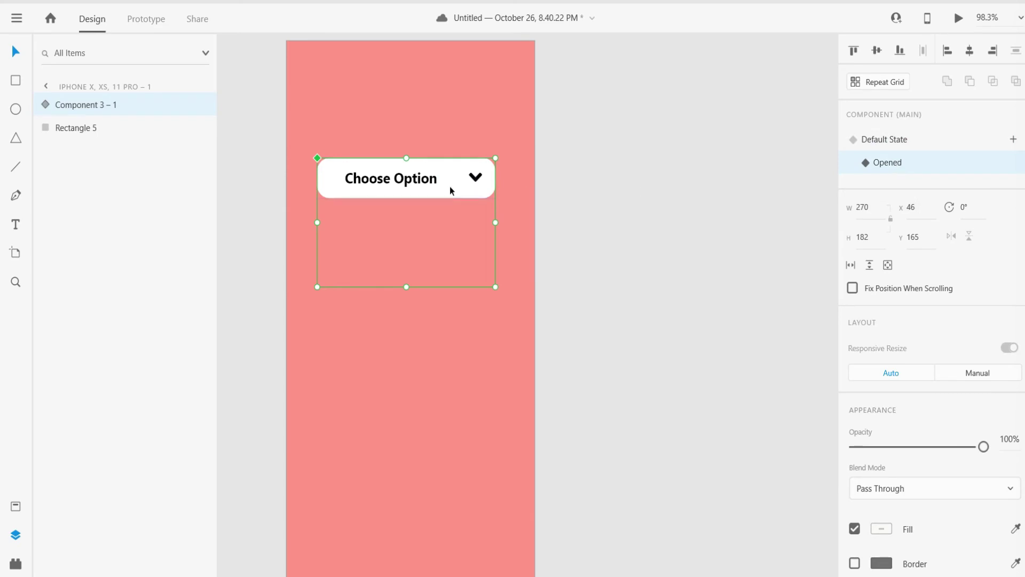
click(41, 104)
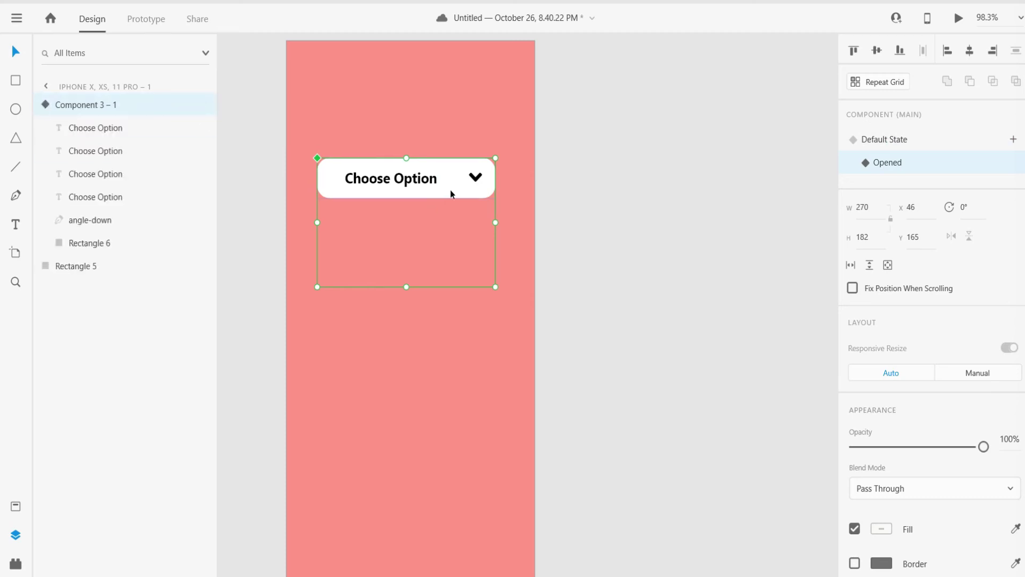
click(91, 243)
drag(407, 199, 414, 309)
Set the three lower option texts to 50% opacity.
click(105, 175)
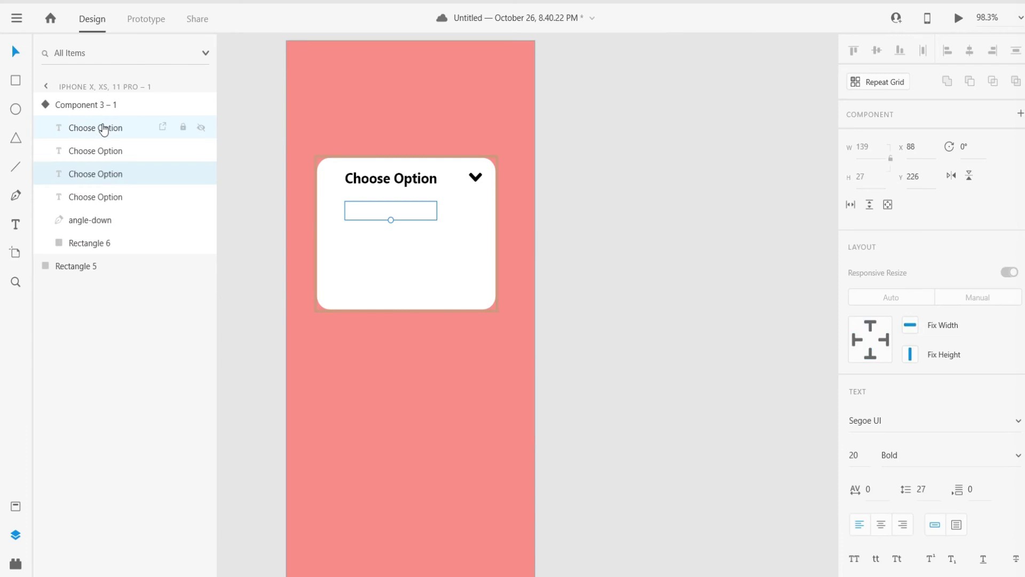
shift+click(105, 128)
scroll(972, 417, down, 5)
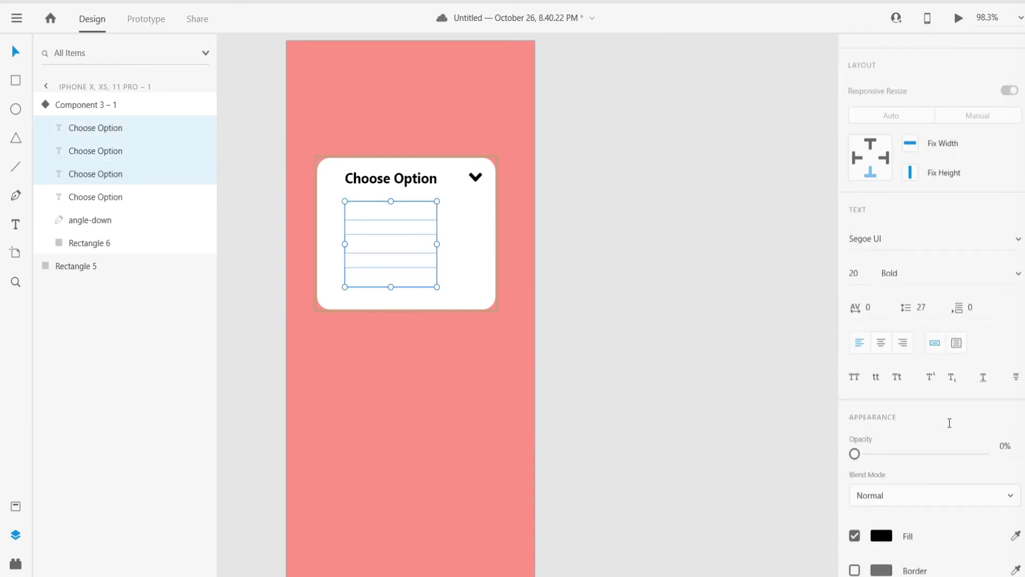
mouse_move(931, 364)
mouse_down()
mouse_move(986, 363)
mouse_move(923, 363)
mouse_up()
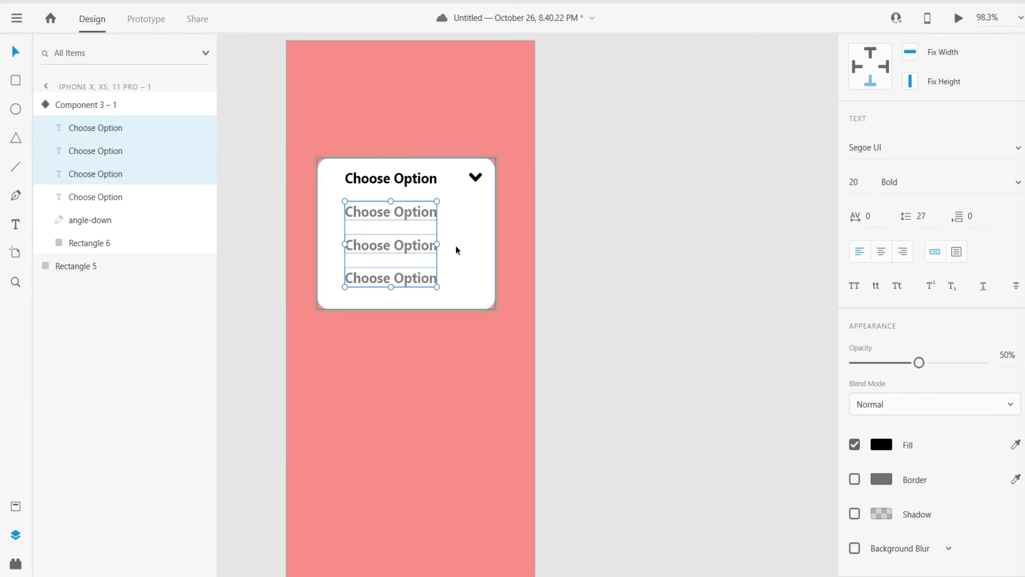
Rotate the angle-down chevron 180° so it points upward.
click(479, 189)
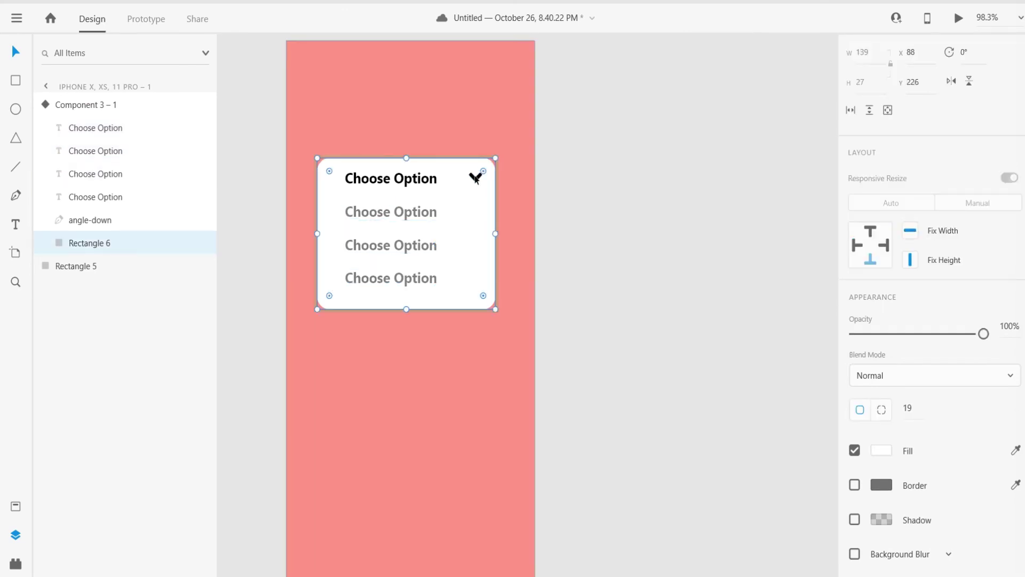
click(476, 178)
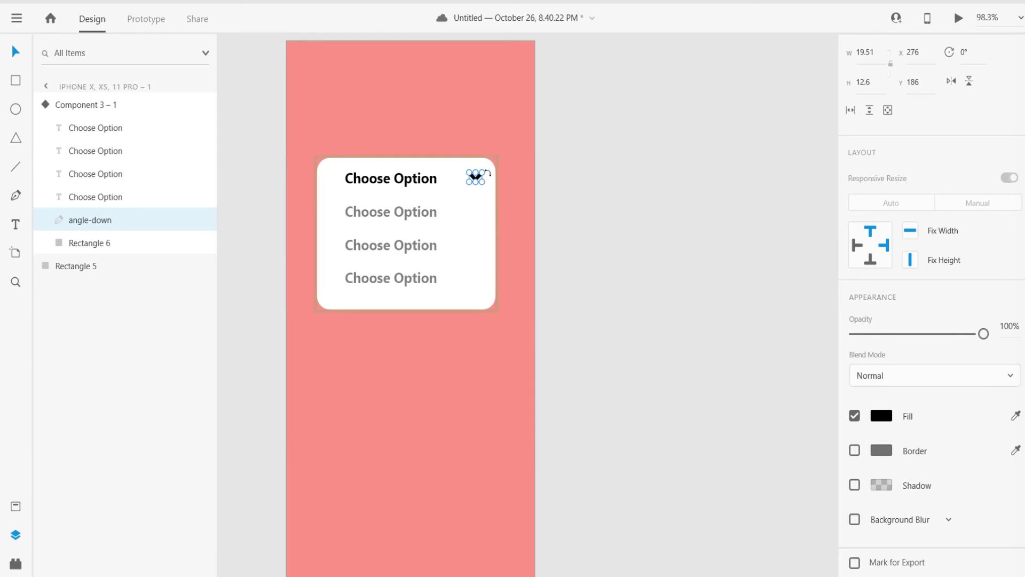
drag(485, 171, 430, 204)
scroll(630, 234, up, 2)
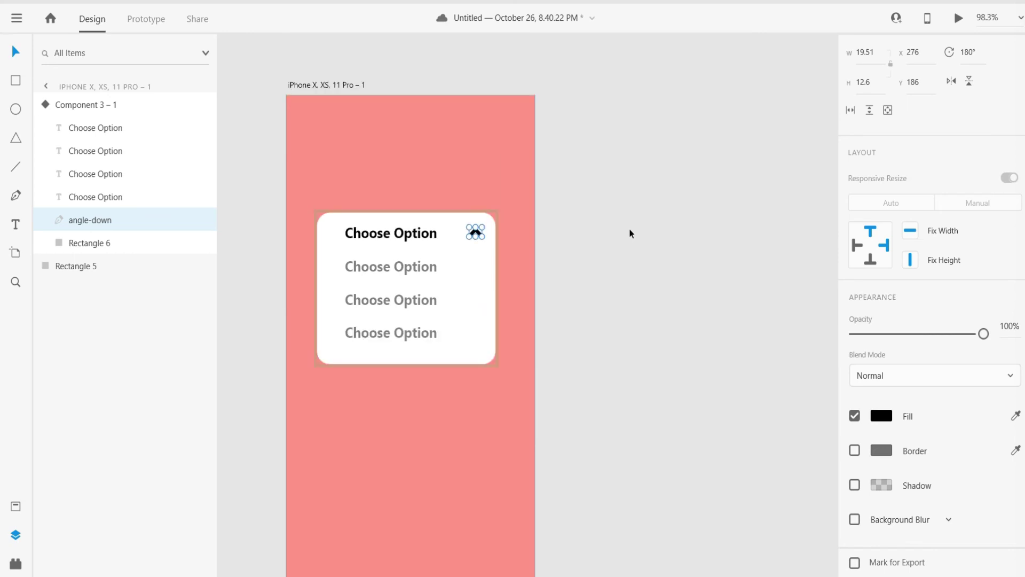
scroll(630, 234, down, 2)
click(80, 105)
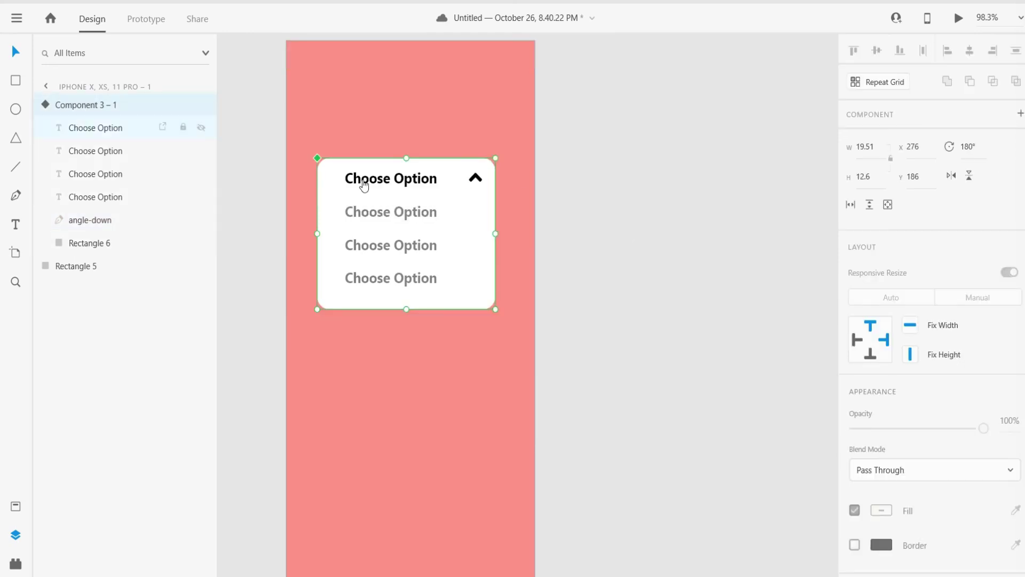
In Prototype mode, wire the Opened chevron: Tap, Auto-Animate to Default State, Ease Out 0.3 s.
click(153, 22)
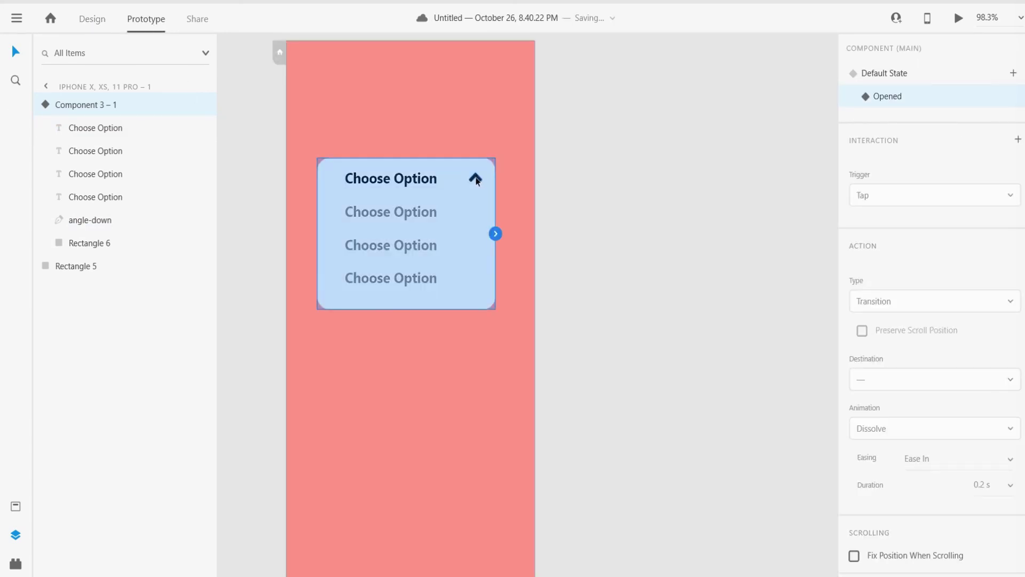
double_click(477, 180)
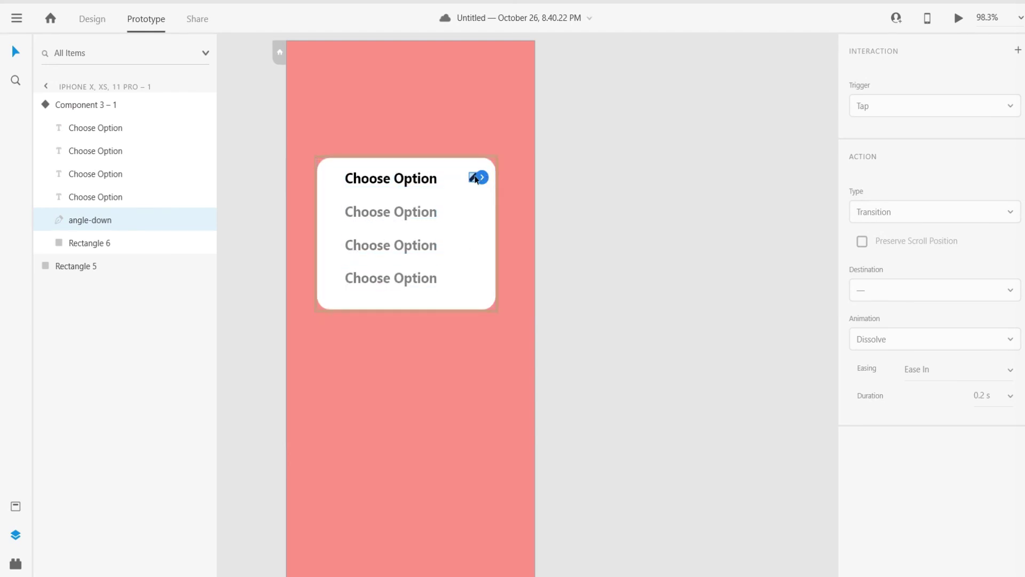
drag(483, 178, 522, 149)
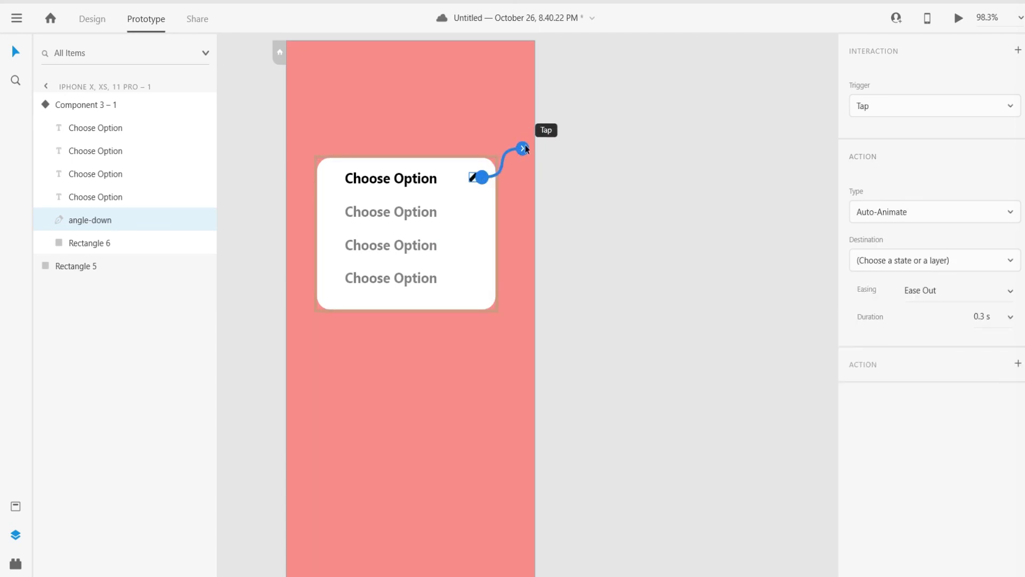
click(943, 264)
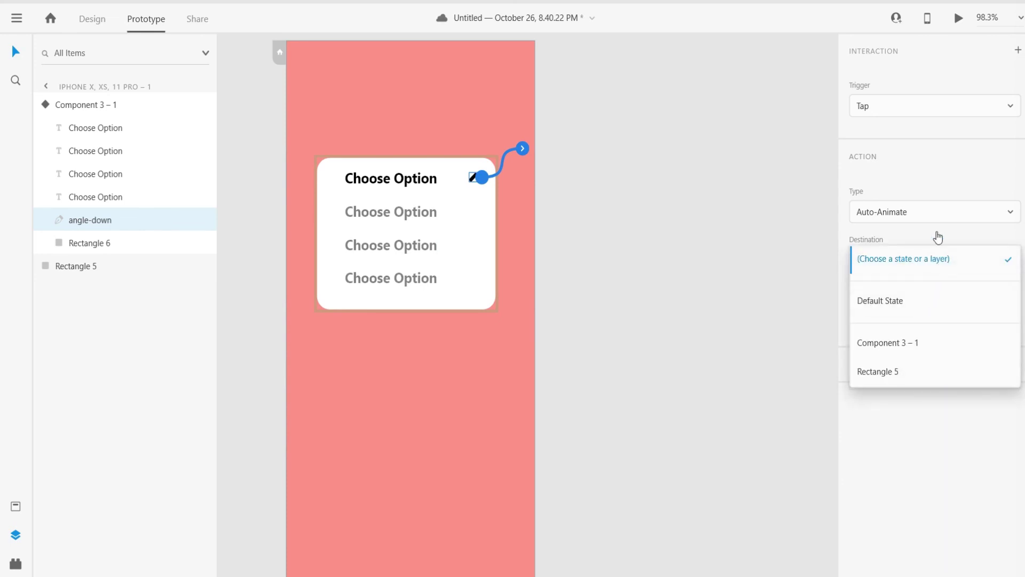
click(609, 180)
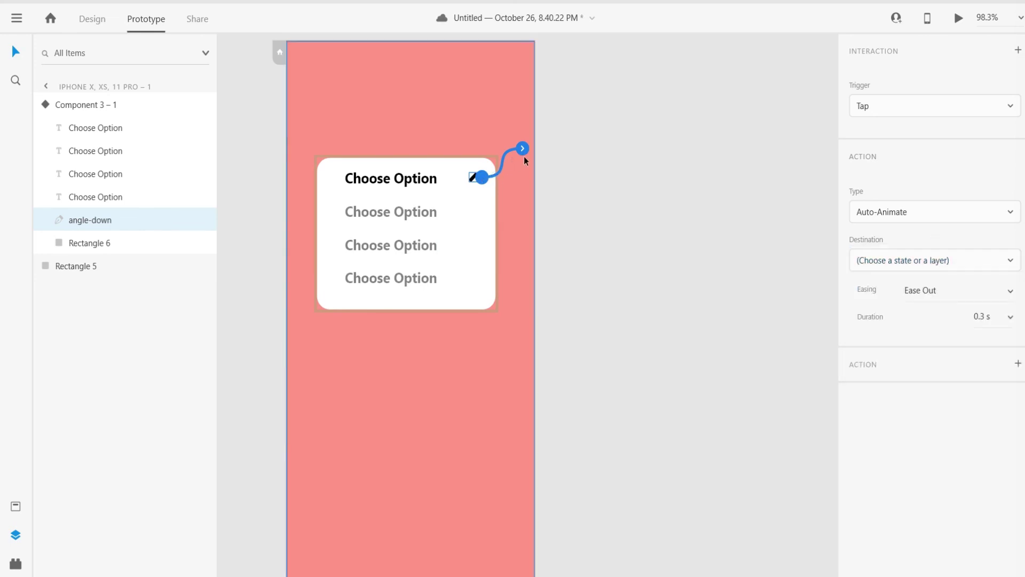
click(935, 267)
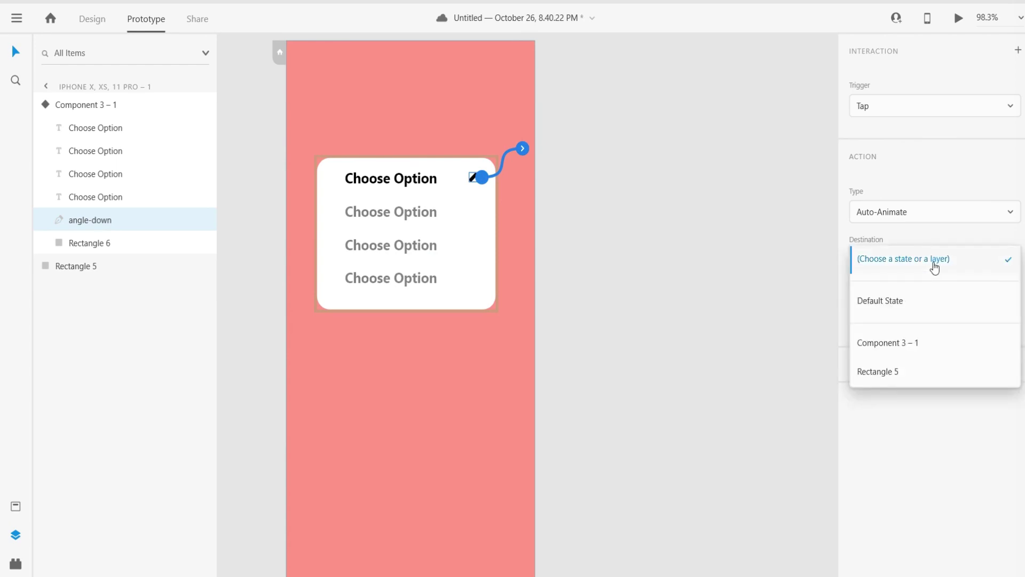
click(915, 304)
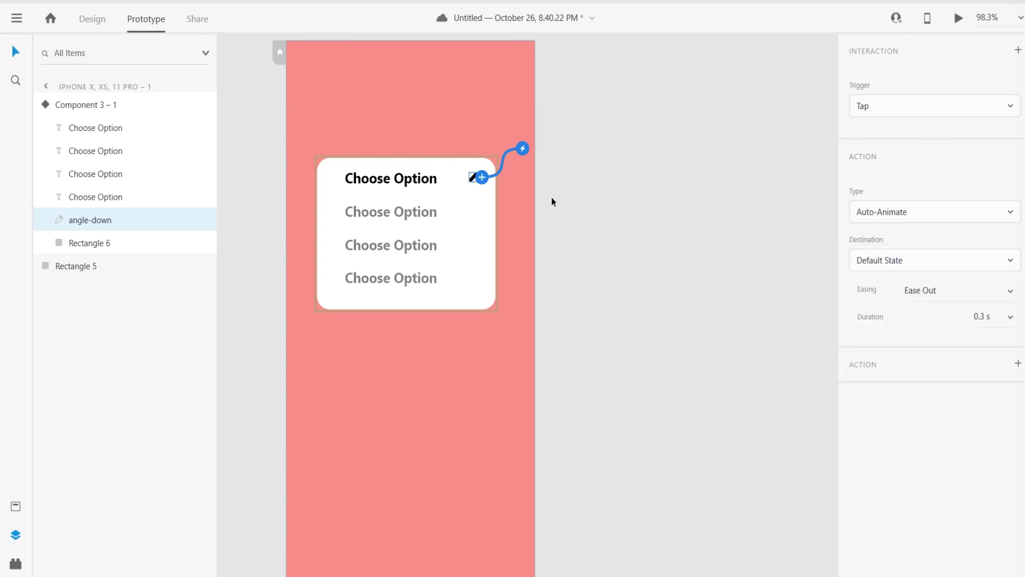
click(95, 109)
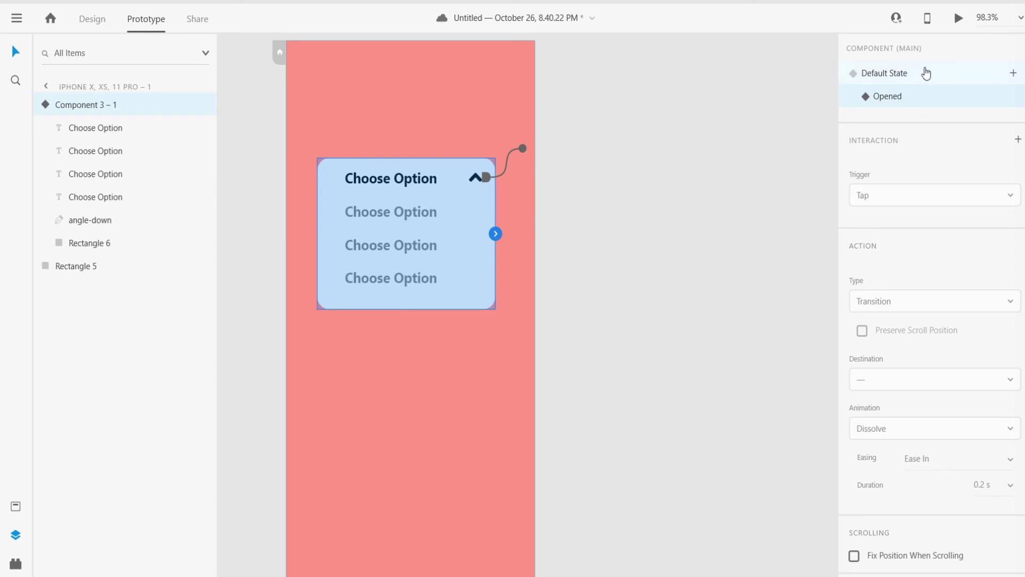
Give the Default State's angle-down chevron a Tap Auto-Animate interaction to Opened.
click(893, 75)
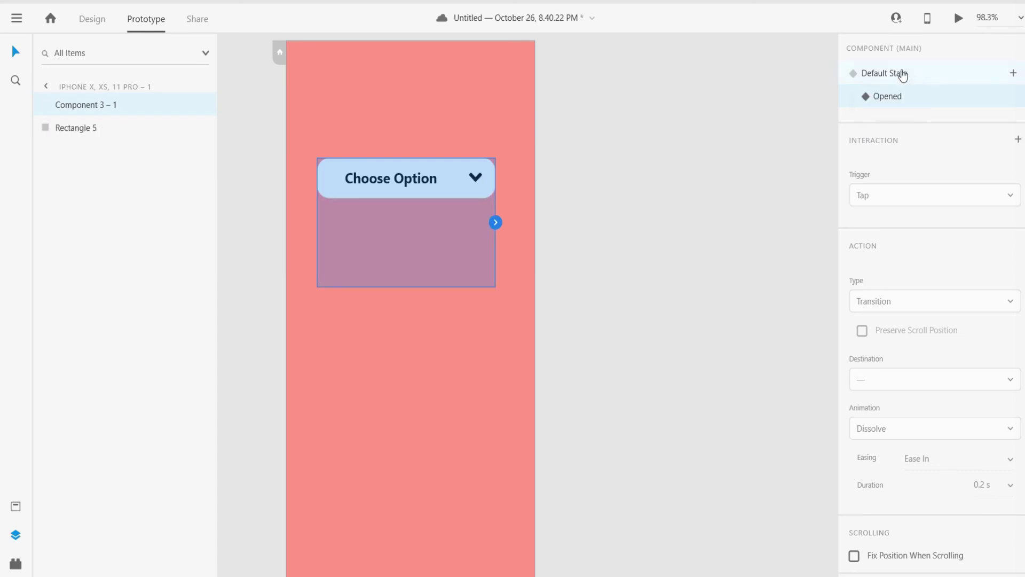
double_click(477, 181)
click(485, 182)
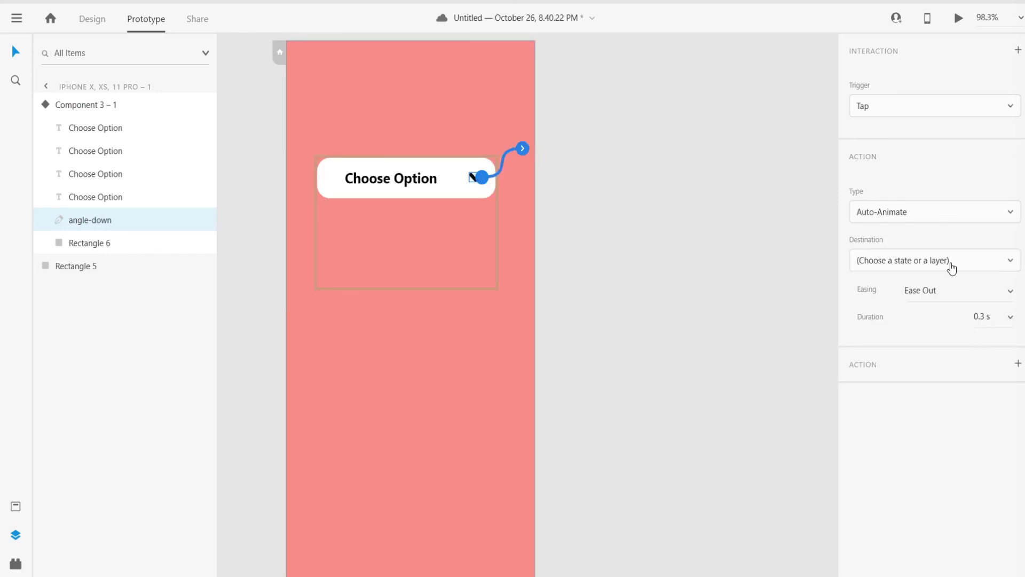
click(973, 263)
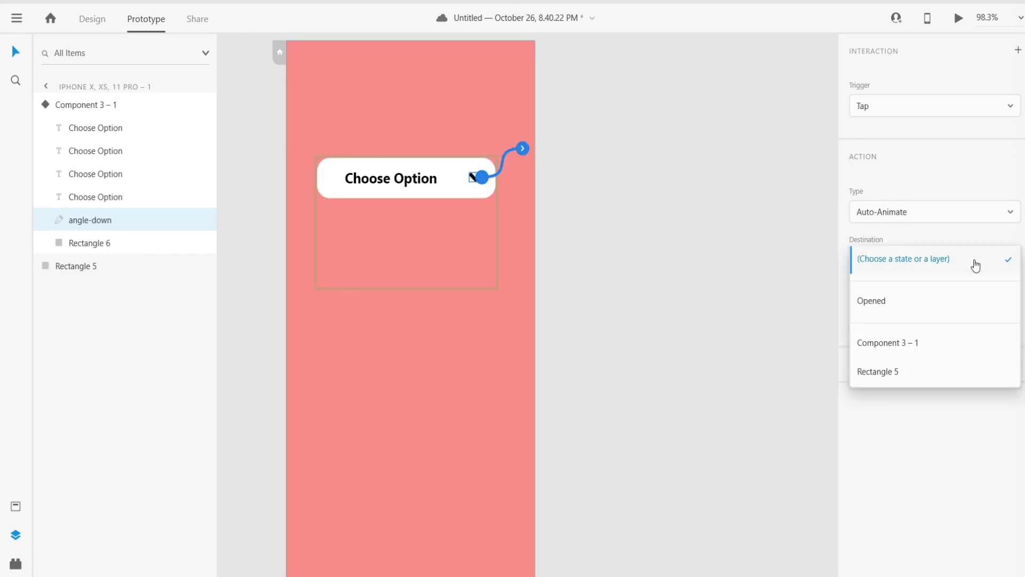
click(899, 306)
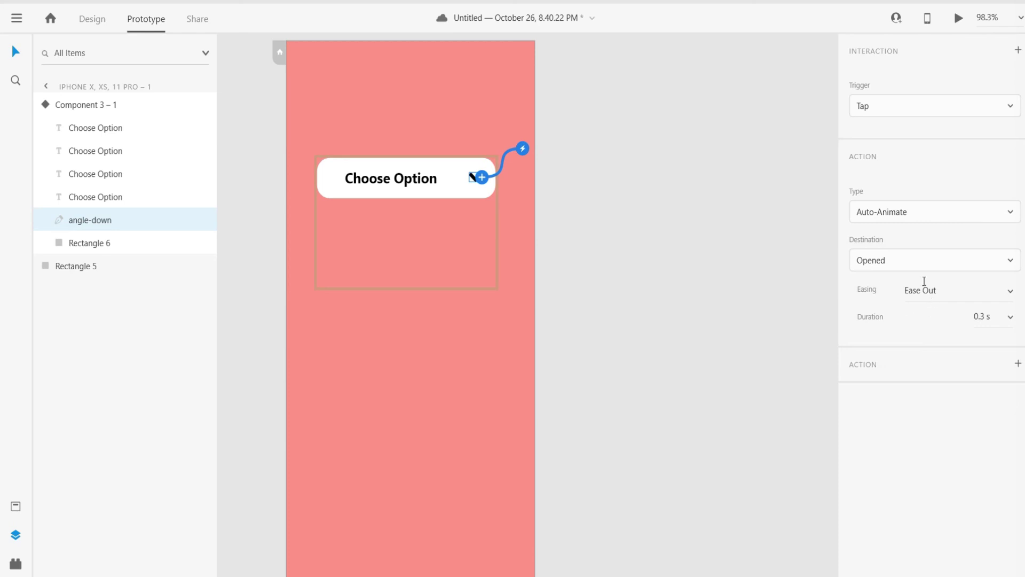
click(105, 107)
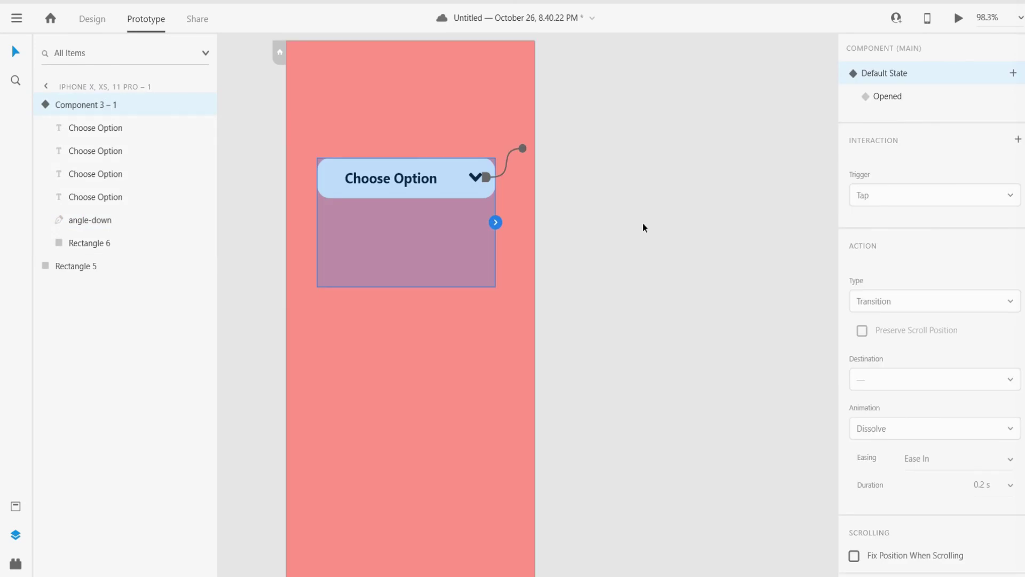
click(960, 20)
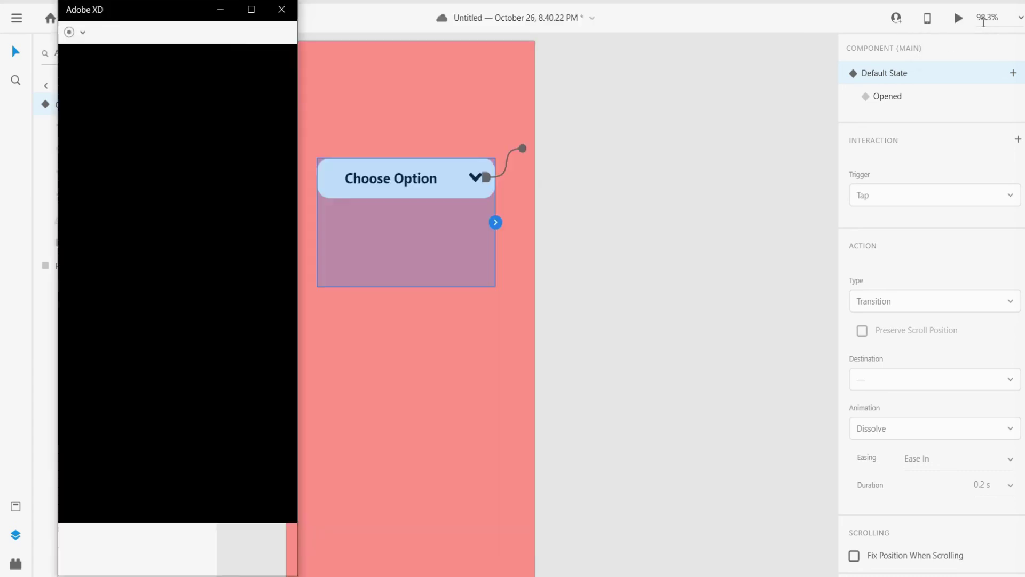
drag(190, 15, 434, 8)
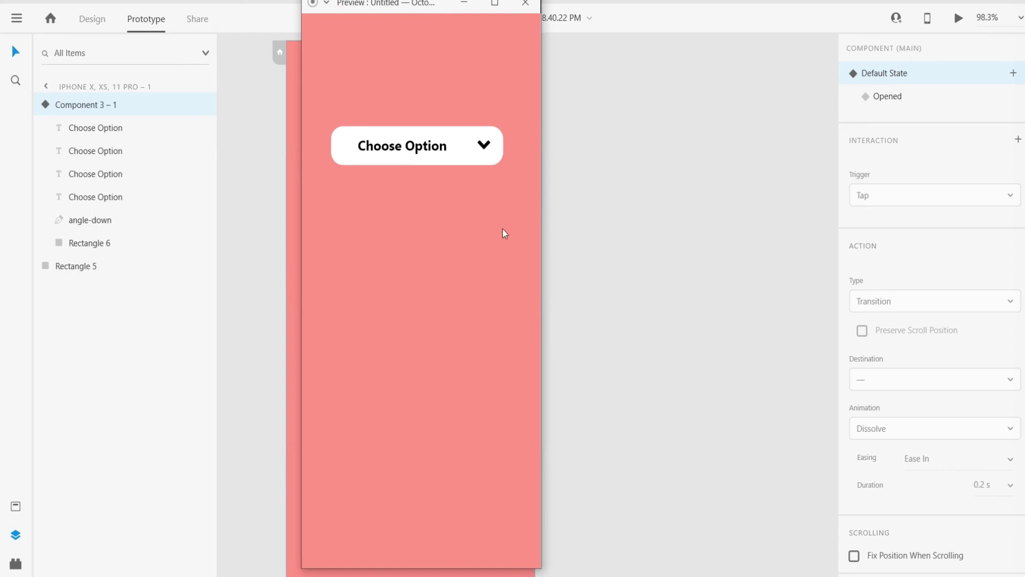
click(484, 152)
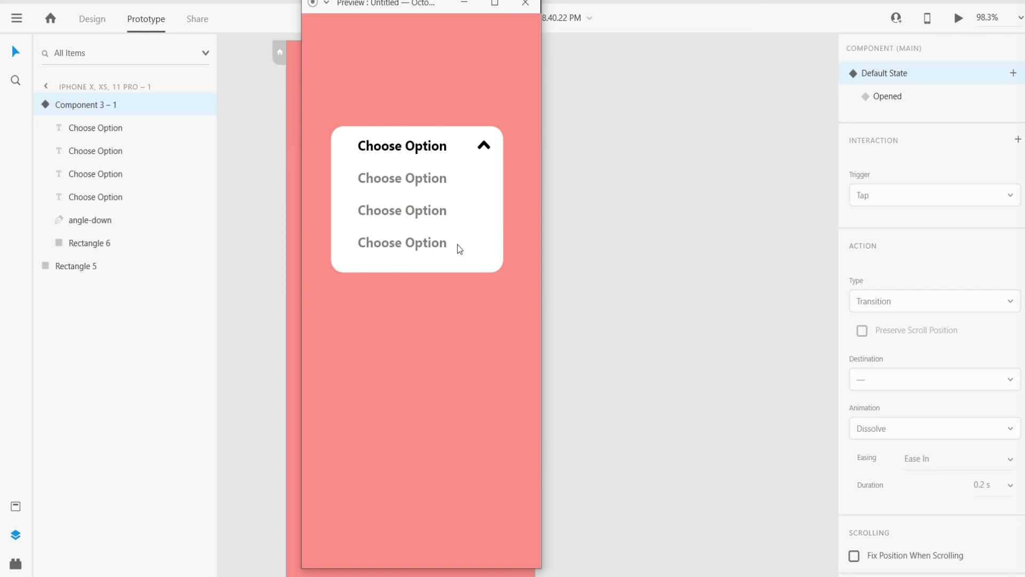
click(484, 147)
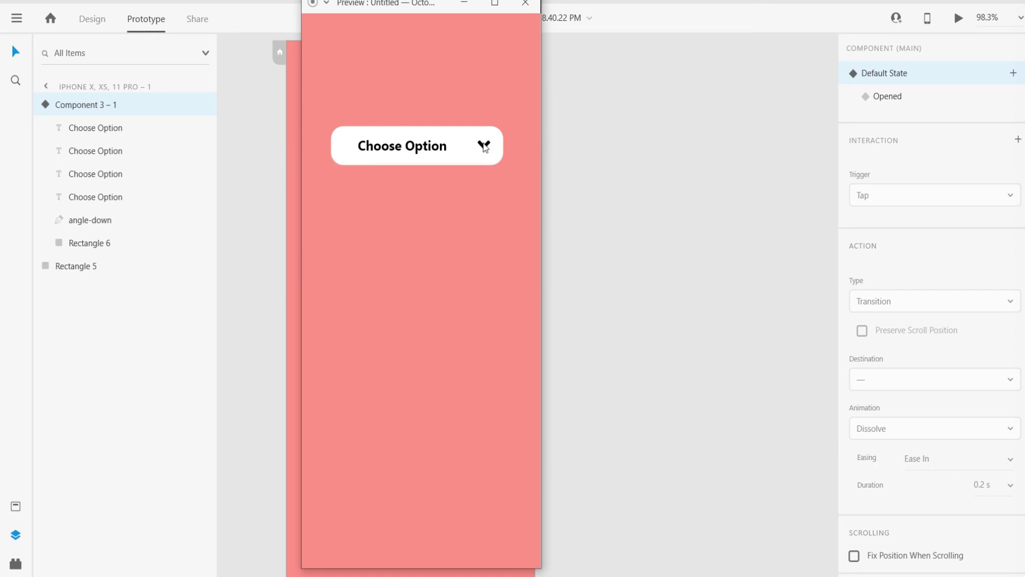
click(484, 147)
click(484, 145)
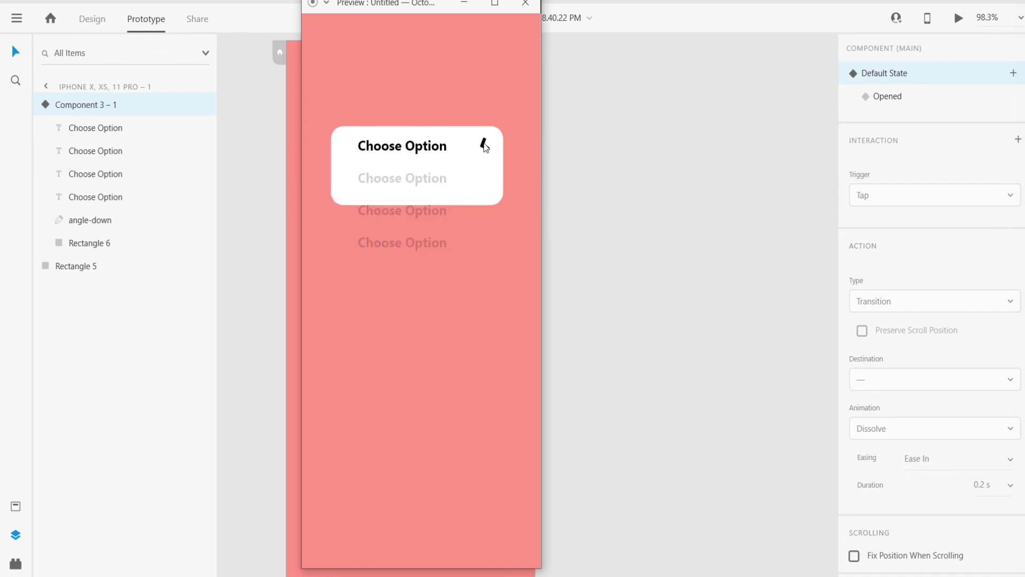
click(525, 5)
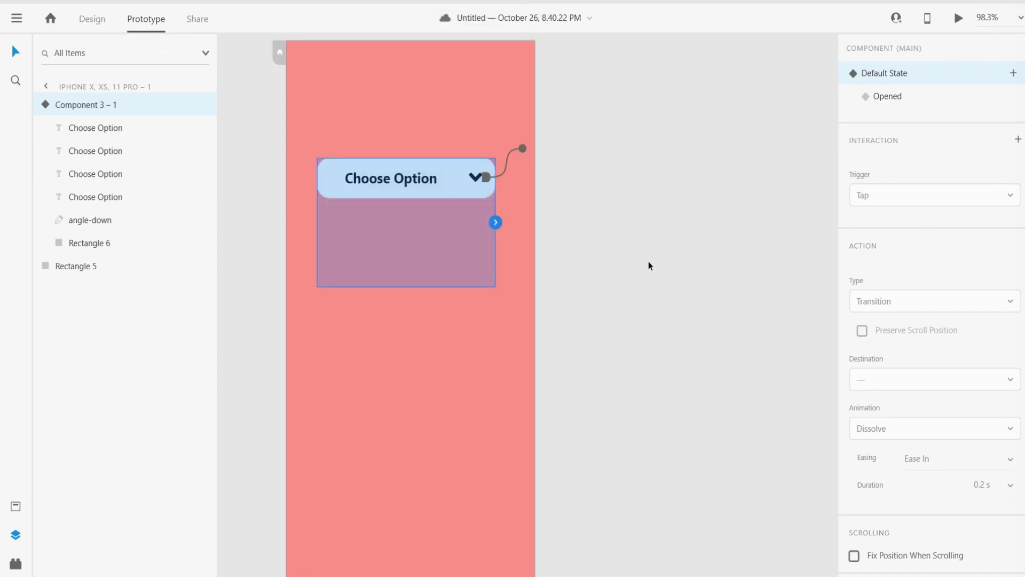